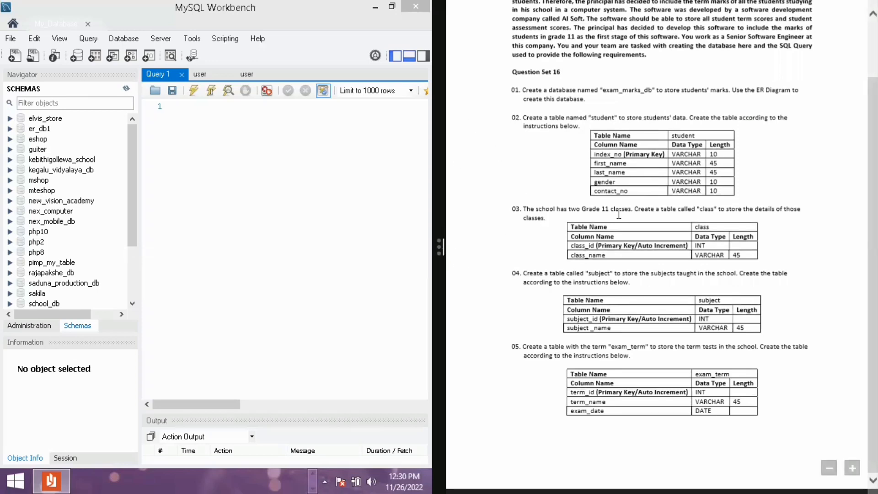
Read through the question set's requirements for the exam_marks_db database and its student, class, subject and exam_term tables
scroll(619, 213, up, 2)
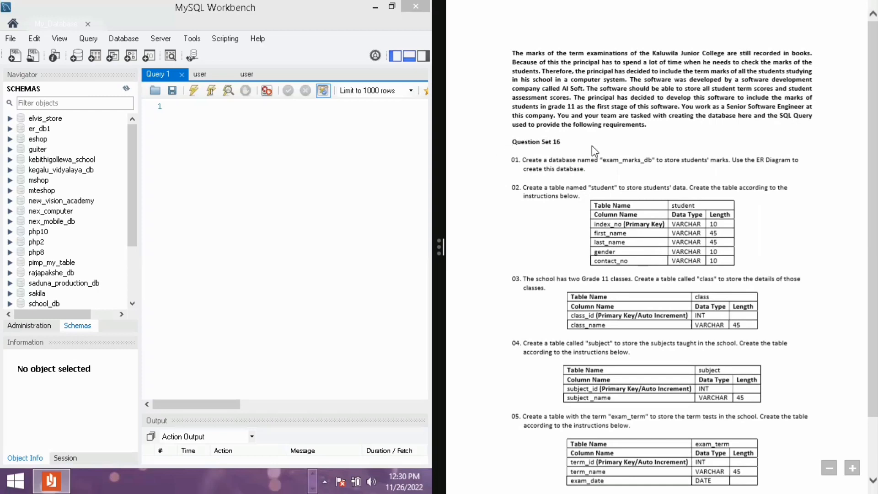
scroll(706, 213, down, 3)
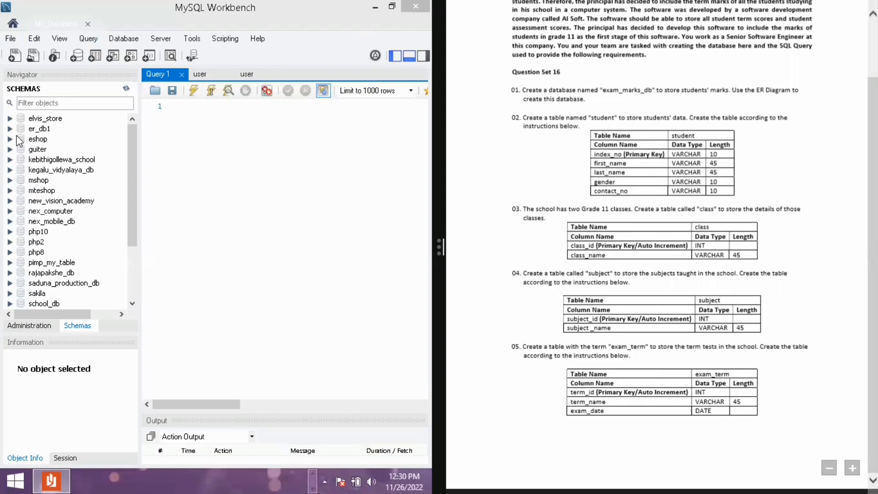
key(alt)
scroll(566, 212, up, 2)
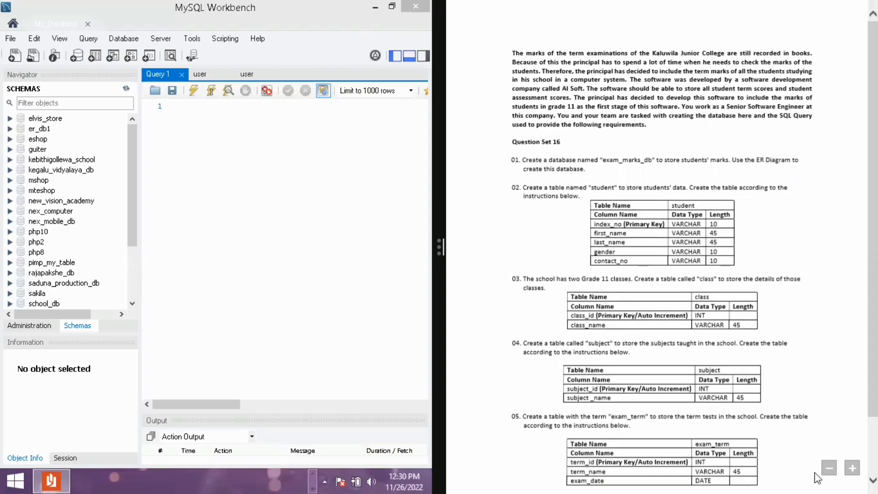
click(852, 468)
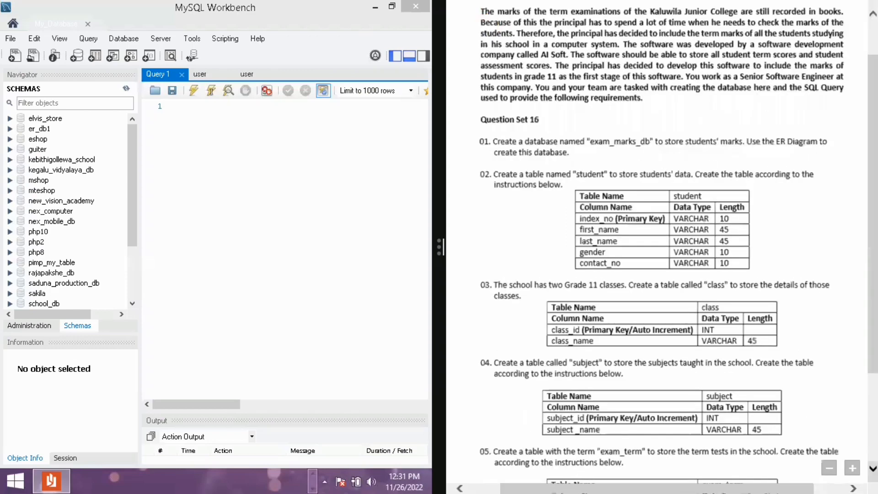
click(852, 467)
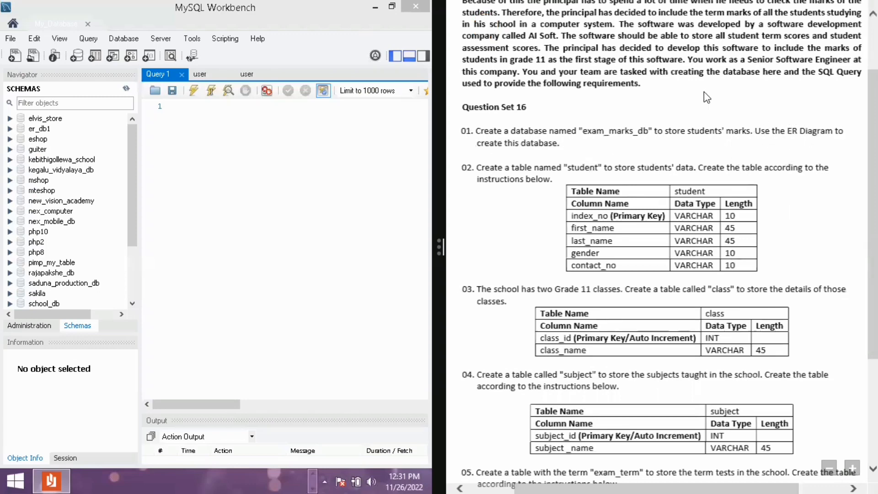
scroll(704, 92, up, 3)
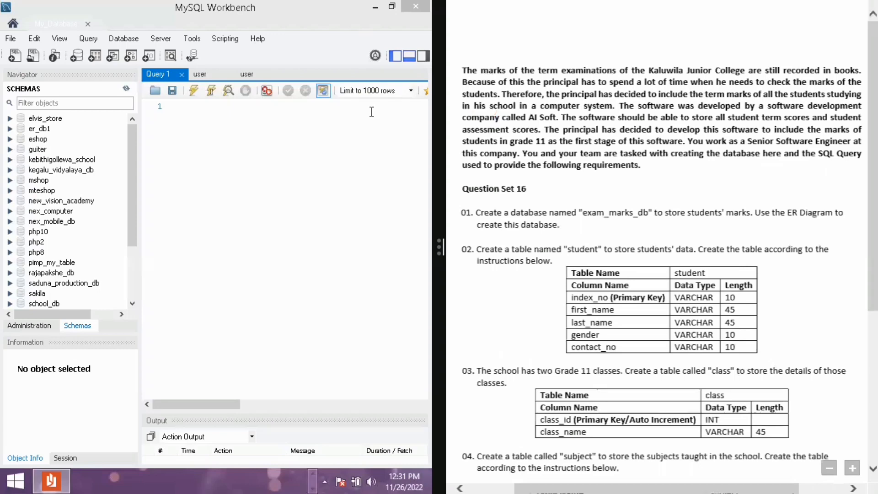
scroll(372, 112, down, 2)
scroll(372, 112, up, 2)
scroll(642, 201, down, 5)
scroll(642, 201, up, 4)
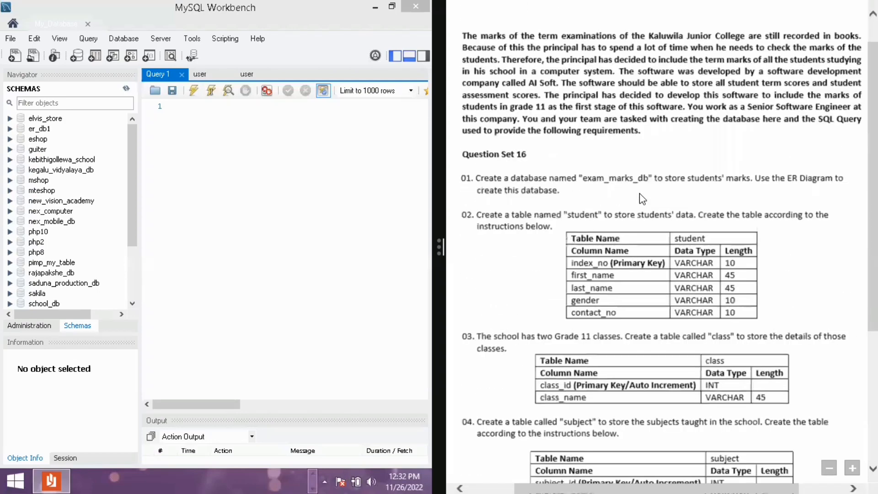
scroll(640, 194, down, 5)
scroll(640, 194, up, 5)
scroll(593, 169, down, 4)
scroll(800, 176, up, 2)
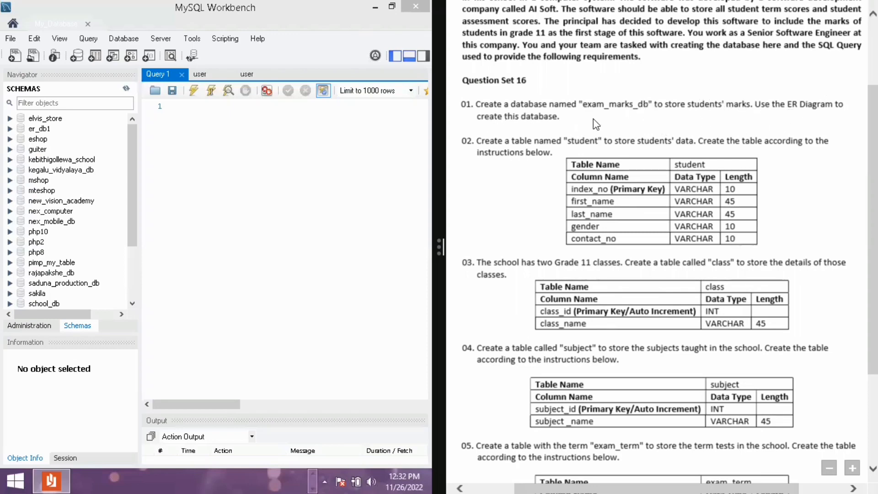
scroll(596, 124, up, 3)
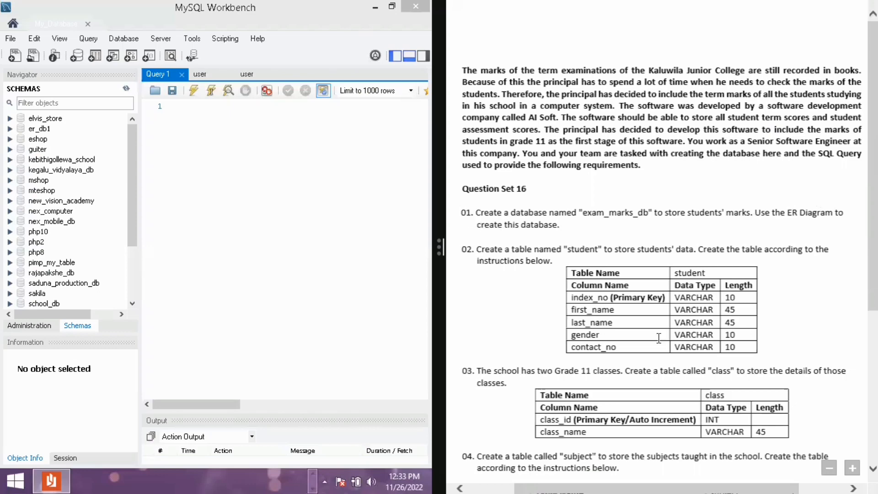
scroll(669, 312, down, 6)
scroll(692, 225, down, 1)
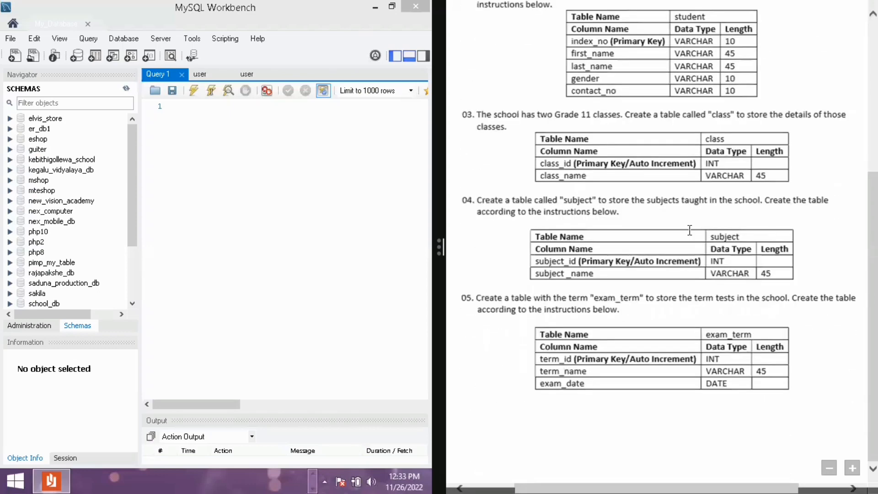
scroll(690, 229, up, 6)
scroll(689, 229, down, 6)
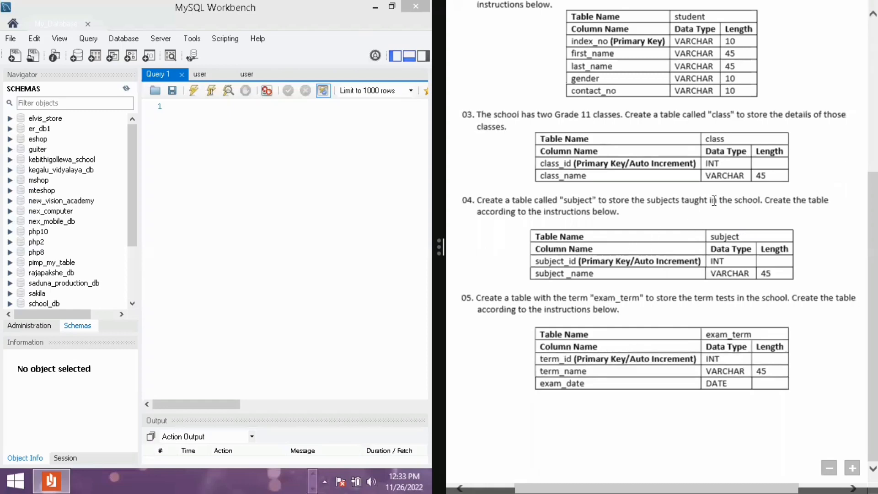
scroll(550, 122, up, 7)
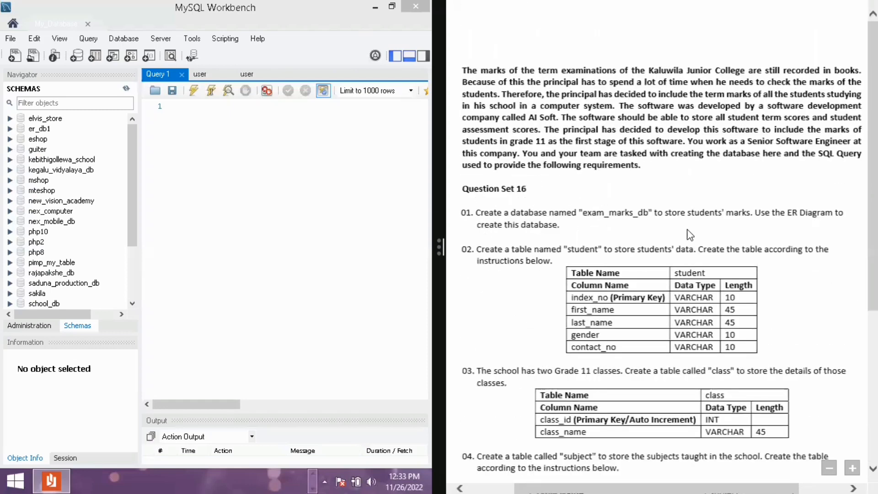
scroll(742, 230, down, 4)
scroll(741, 226, down, 2)
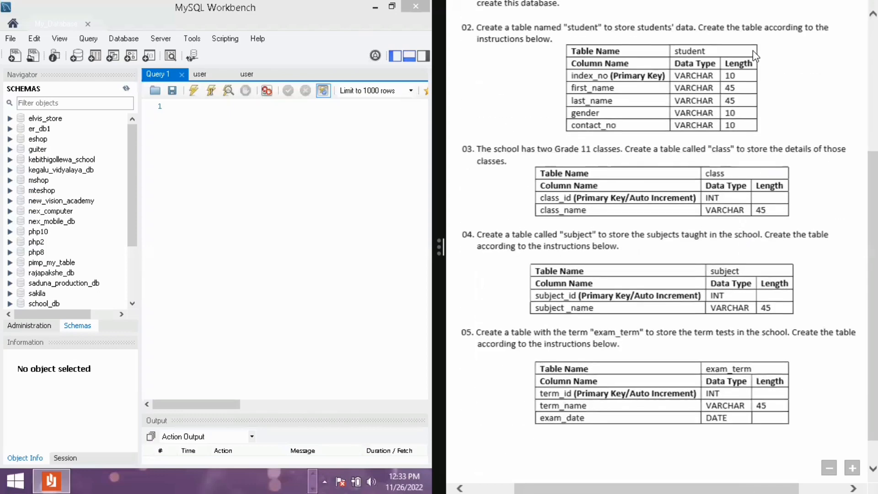
scroll(752, 51, up, 2)
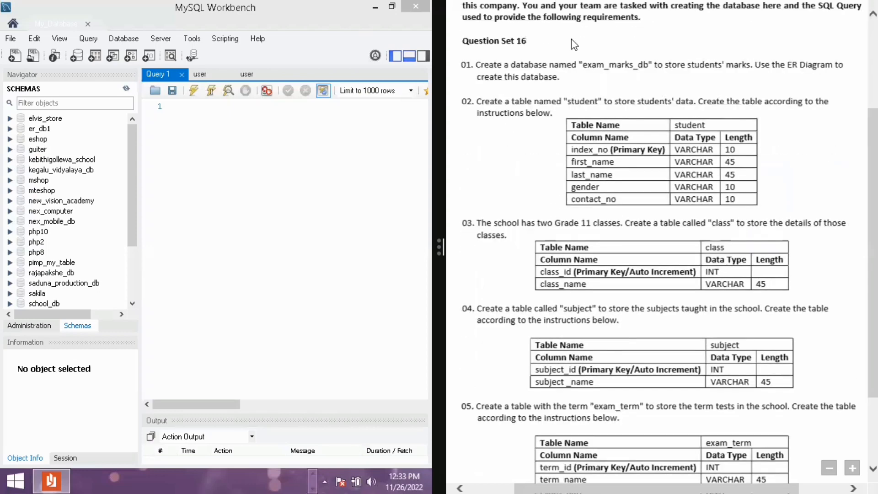
Create a new model
click(6, 149)
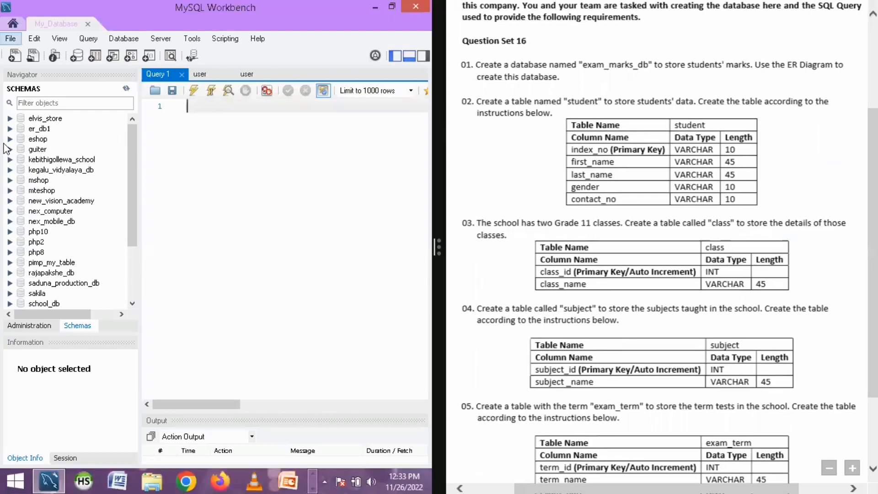
key(alt)
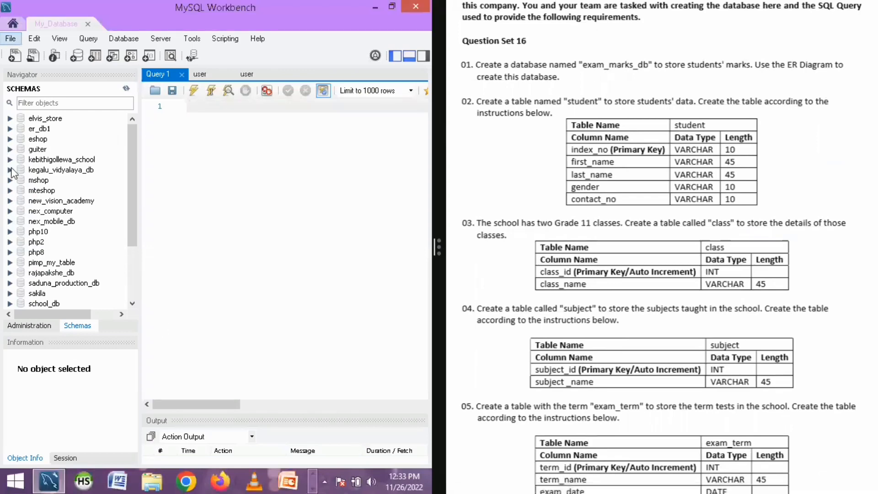
key(f)
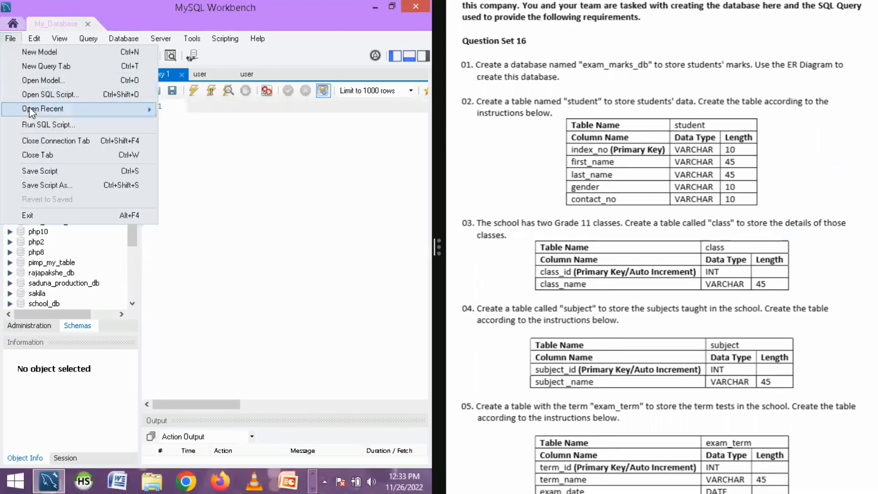
click(27, 55)
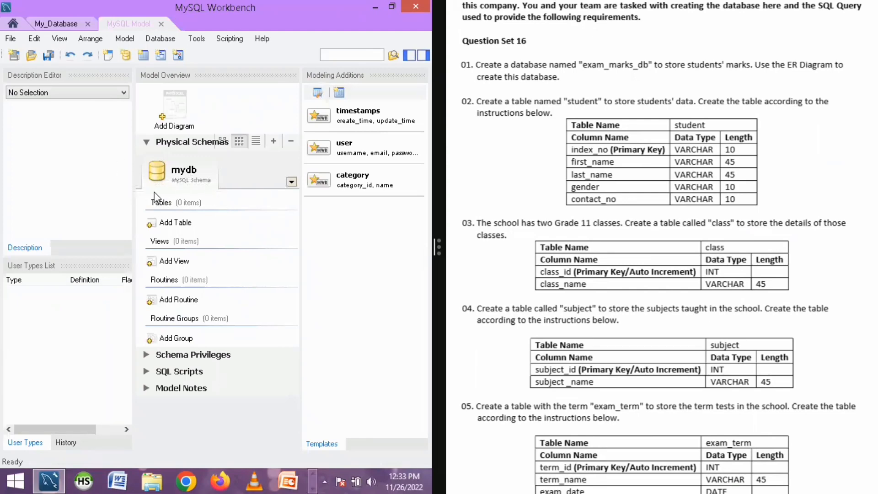
Rename the model's default schema to exam_marks_db and confirm the refactor
double_click(187, 182)
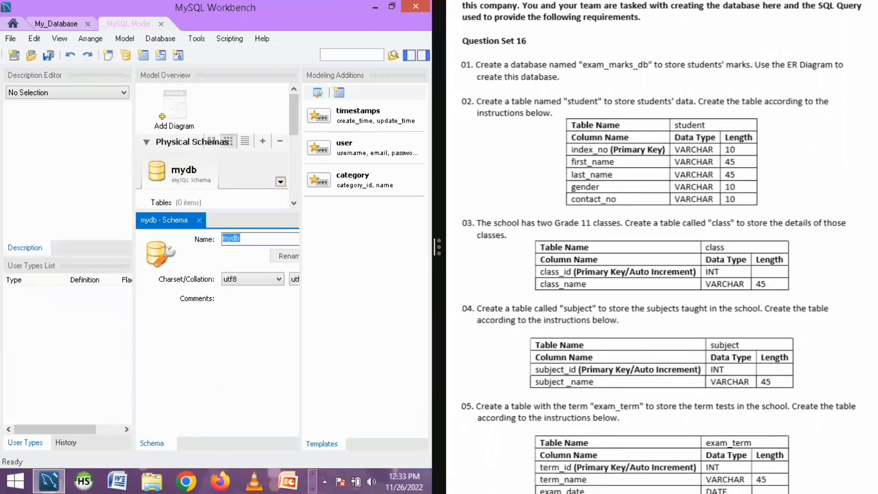
text(exam_marks_db)
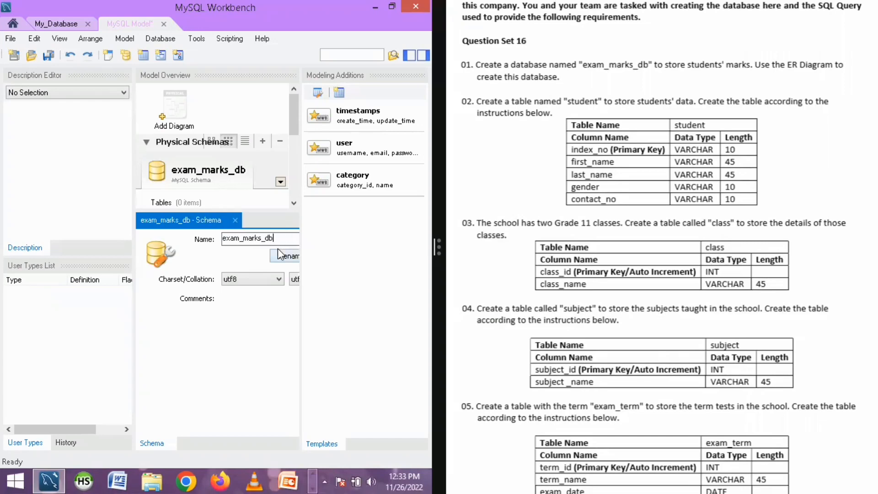
click(287, 257)
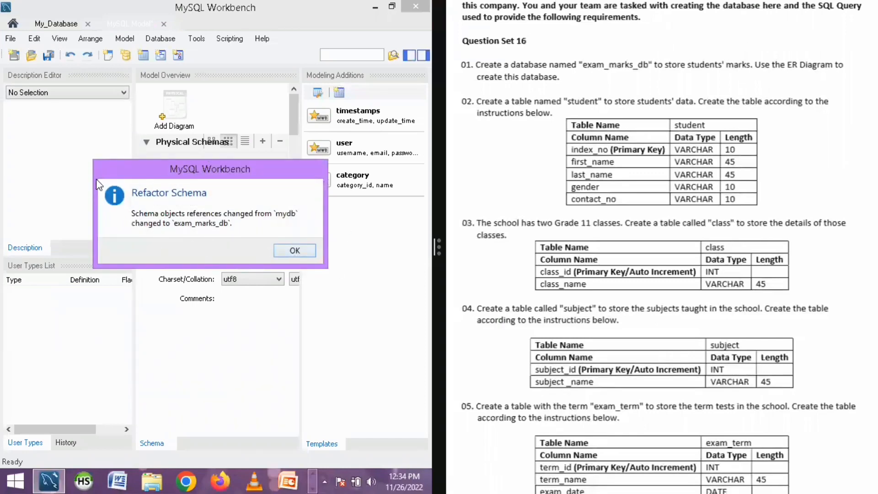
click(302, 251)
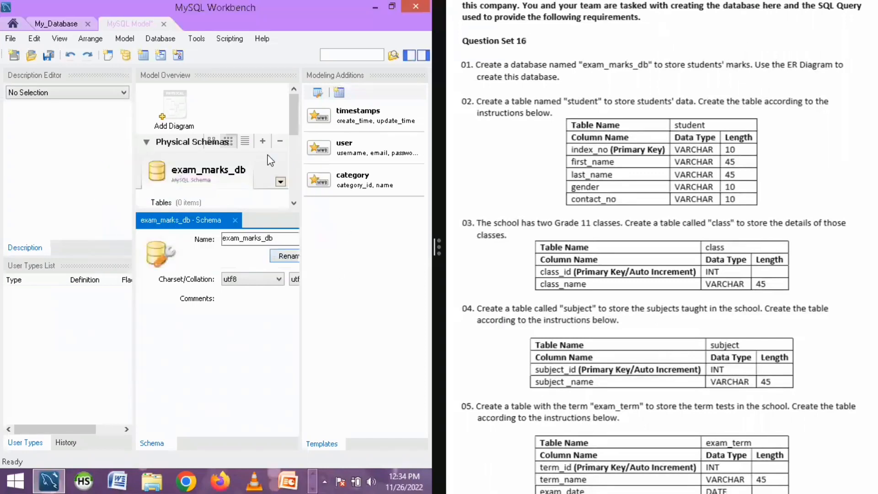
Add a new EER diagram and place a new table on its canvas
double_click(175, 116)
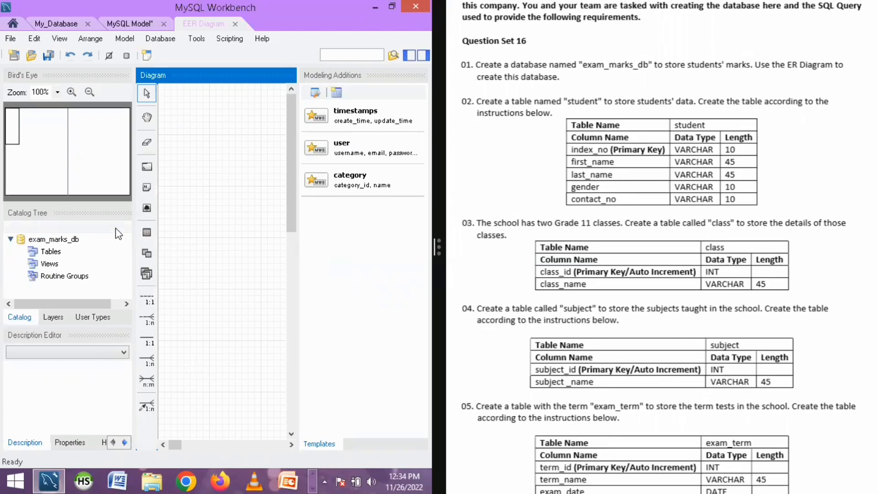
click(147, 232)
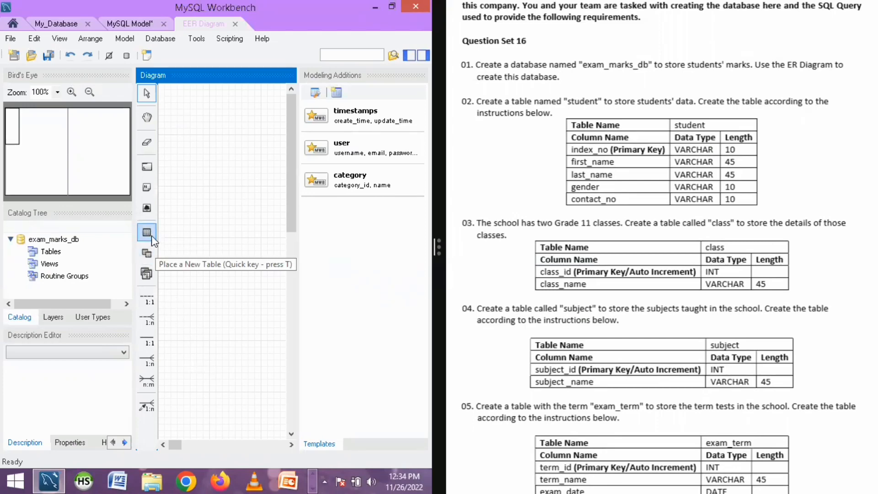
click(152, 234)
key(Escape)
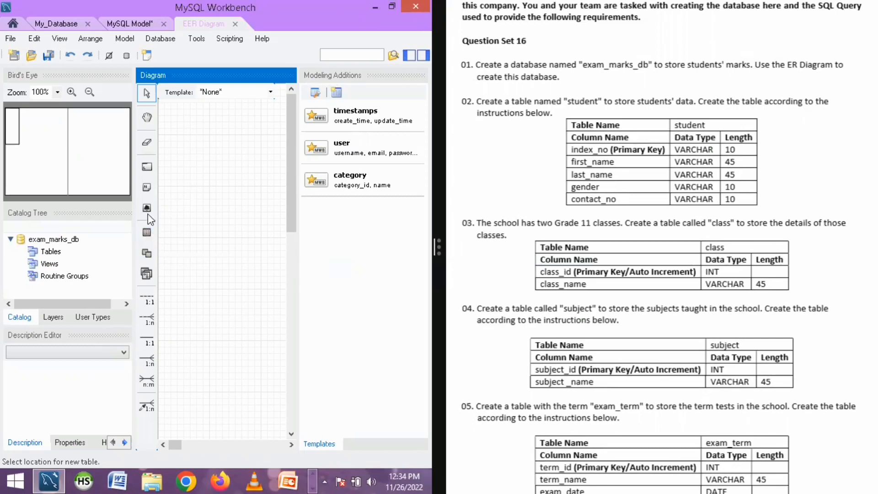
click(187, 132)
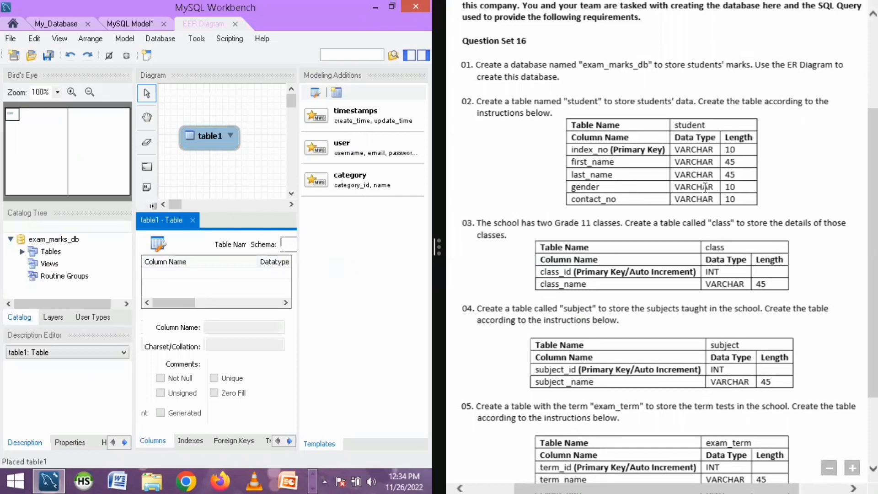
Rename the new table to student
scroll(705, 187, down, 3)
scroll(530, 251, up, 4)
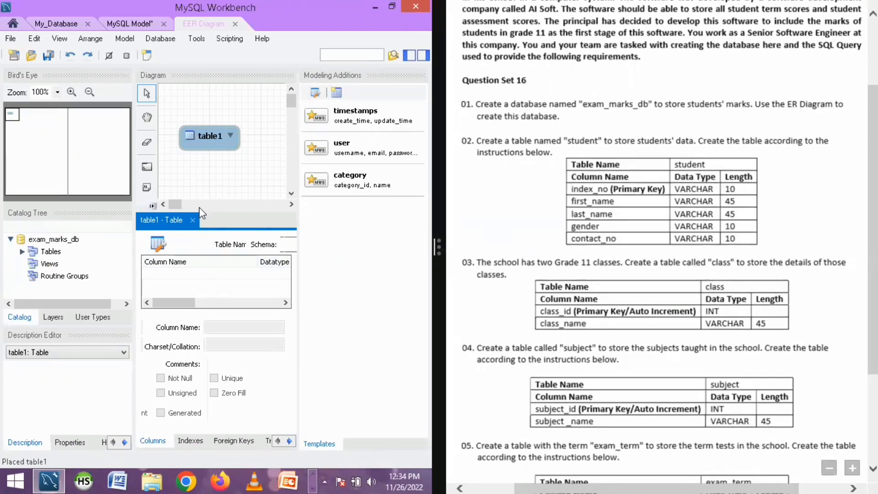
click(270, 191)
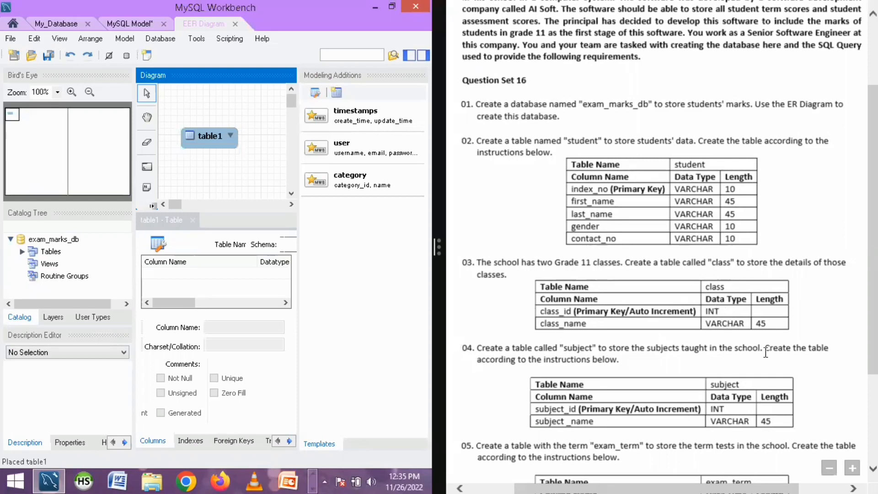
scroll(766, 352, down, 3)
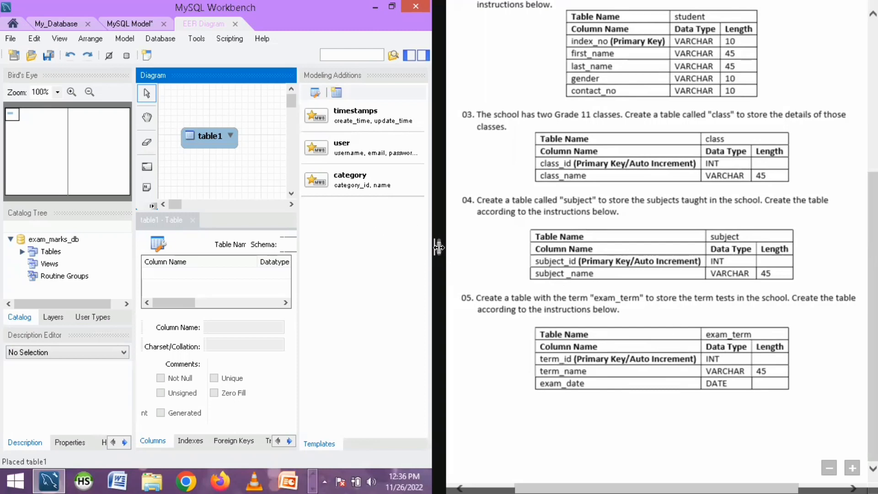
drag(439, 247, 640, 265)
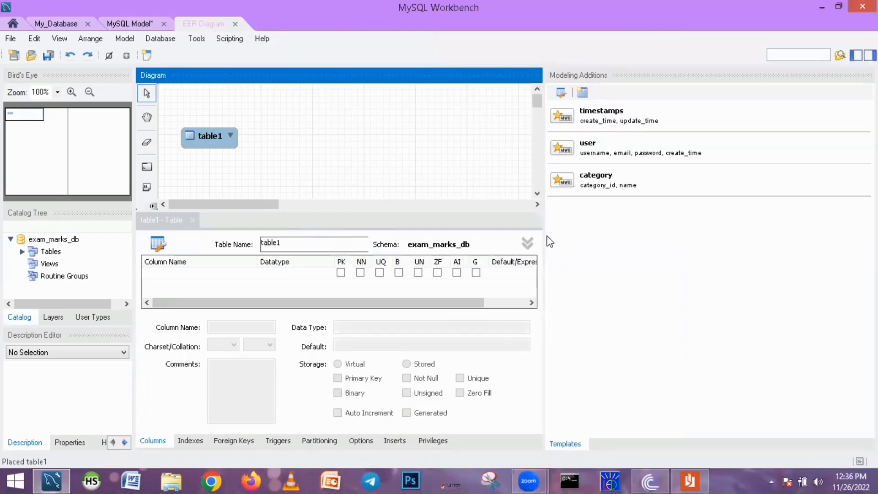
drag(545, 233, 844, 215)
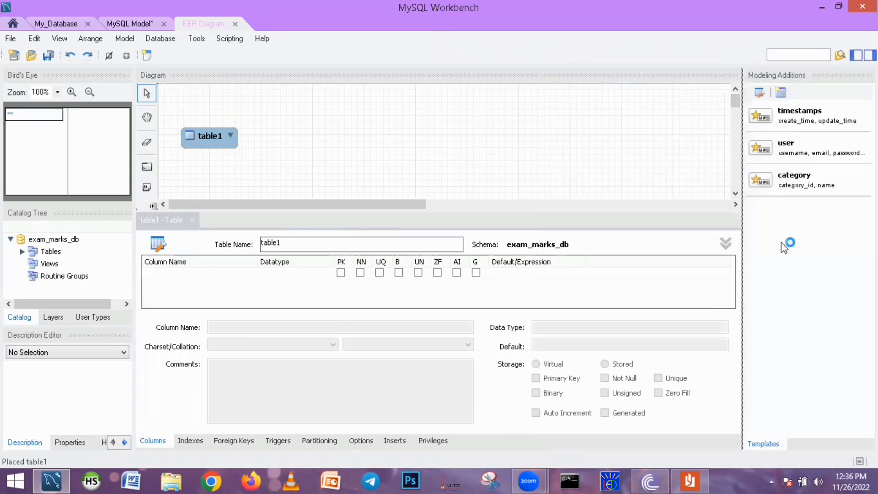
click(210, 137)
drag(287, 243, 157, 236)
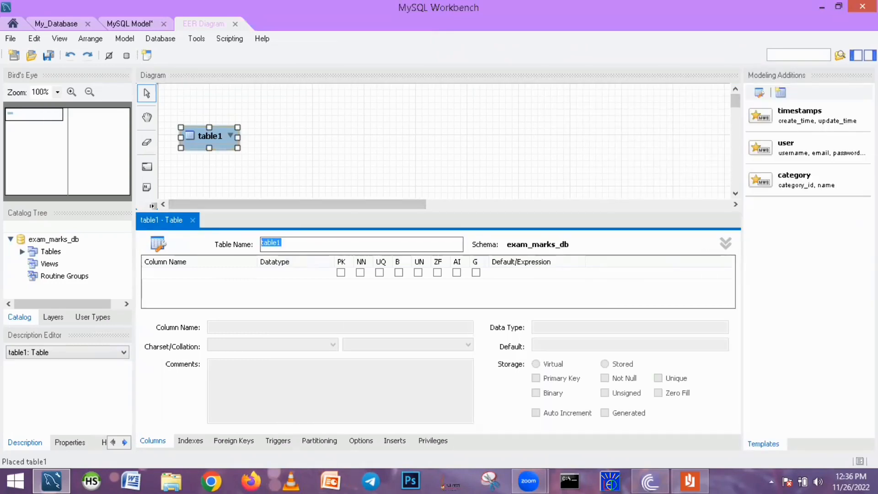
text(student)
Add an index_no column to the student table as primary key with datatype VARCHAR(10)
click(159, 275)
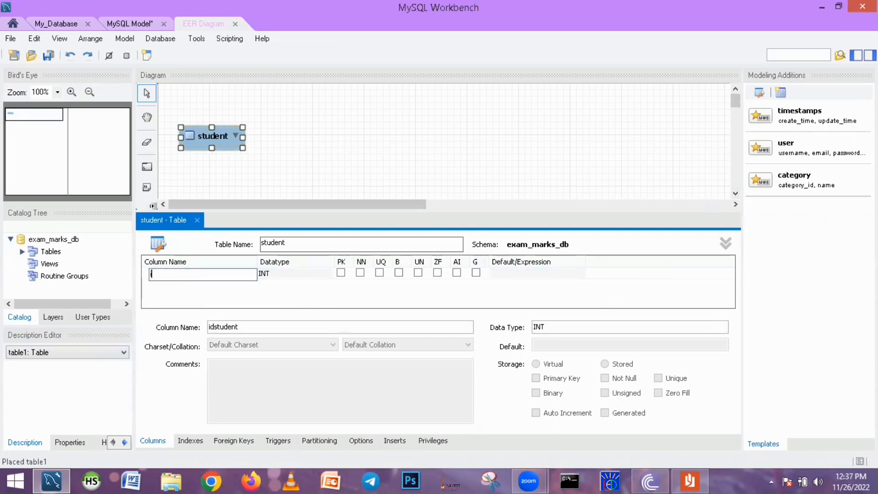
text(index_no)
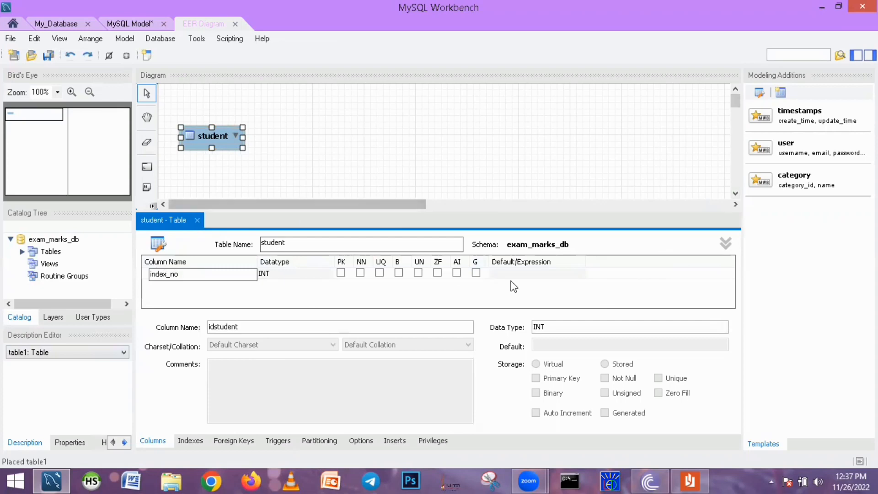
click(270, 277)
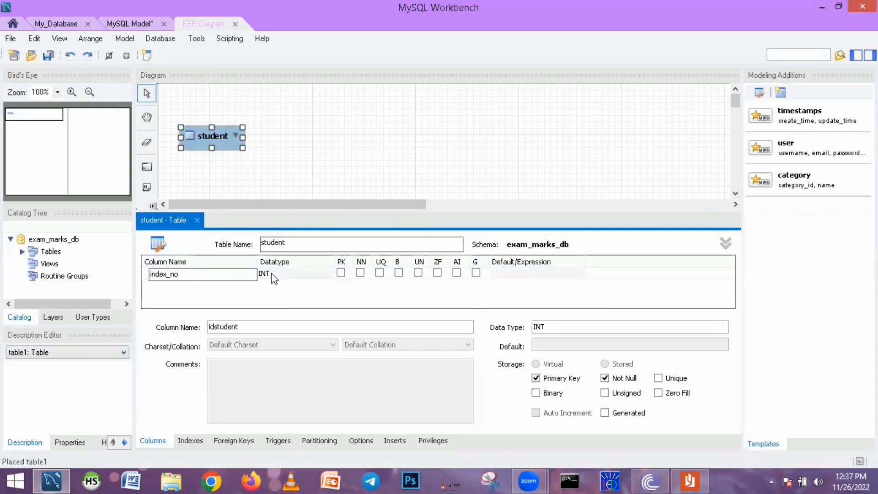
text(C)
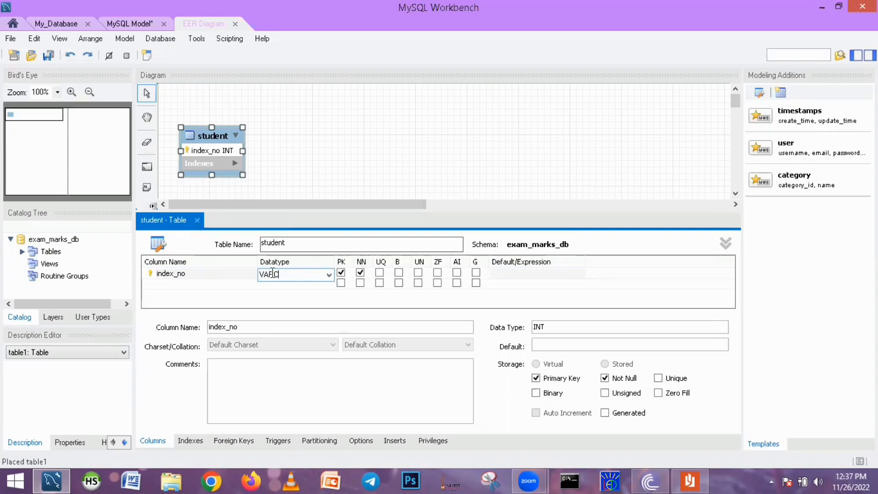
click(328, 274)
Add first_name and last_name columns to the student table
double_click(182, 284)
text(first)
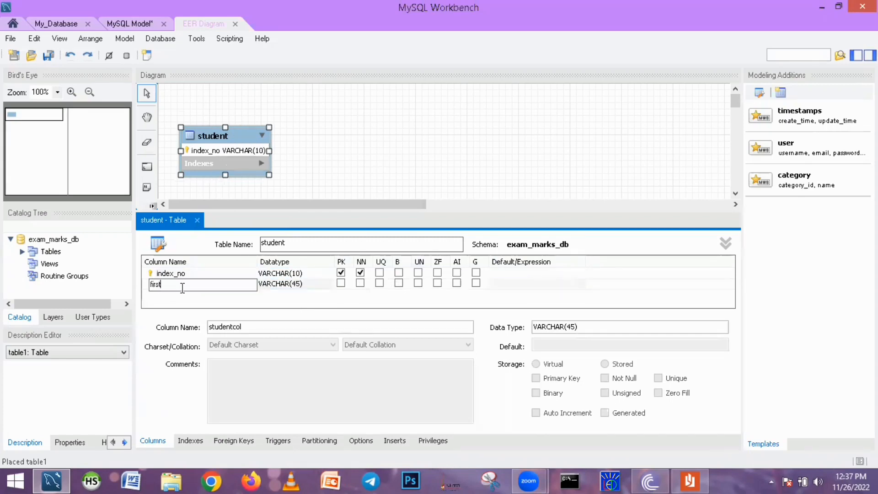
text(_name)
double_click(179, 294)
text(last)
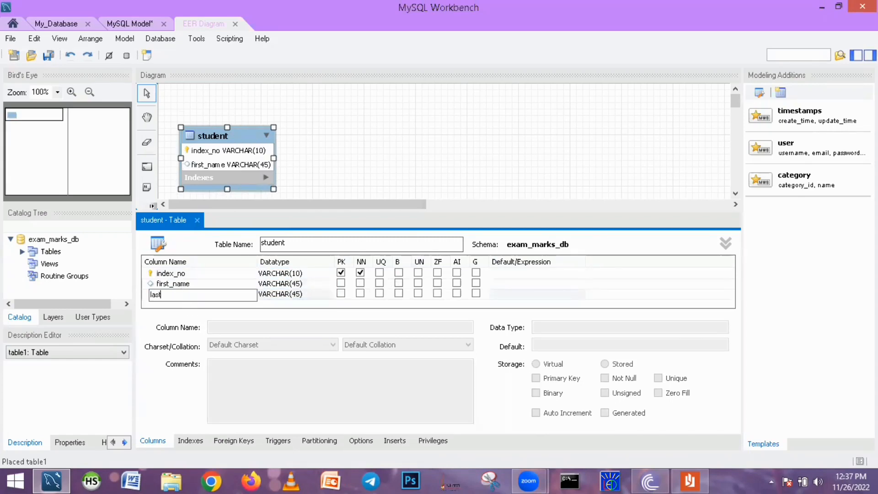
text(_name)
Add a gender column with datatype VARCHAR(10) after checking the question sheet
double_click(183, 304)
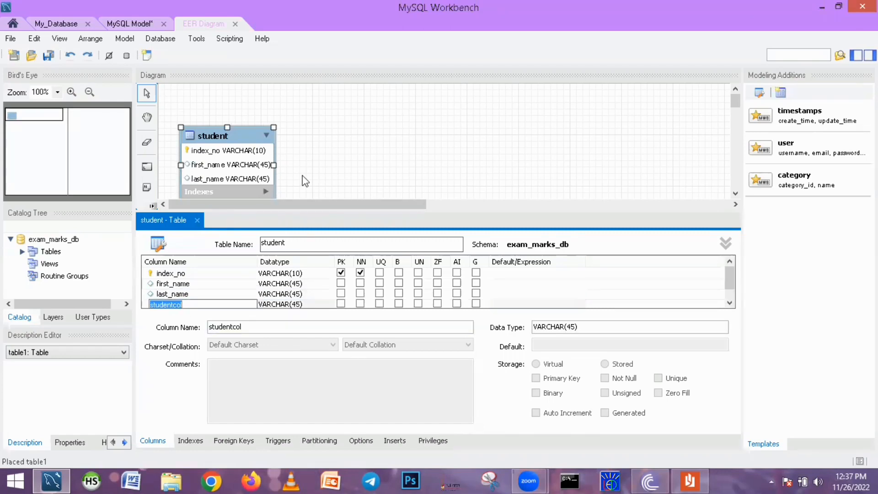
click(690, 480)
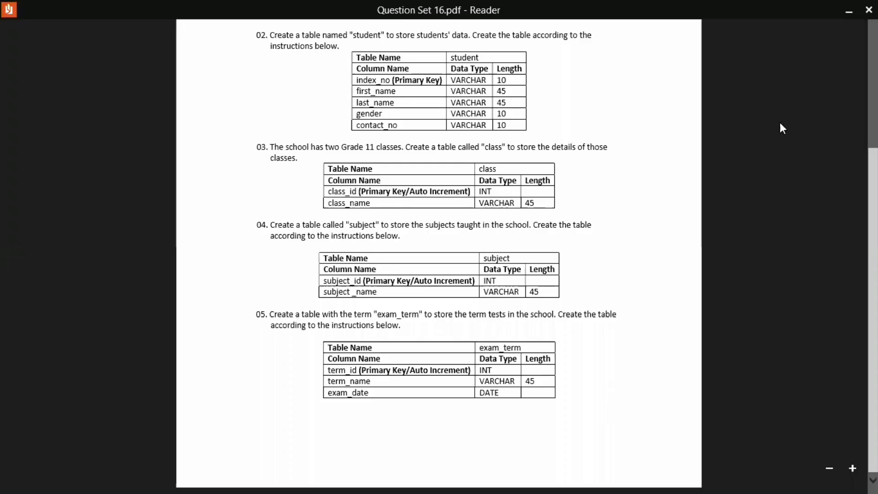
click(847, 10)
text(ge)
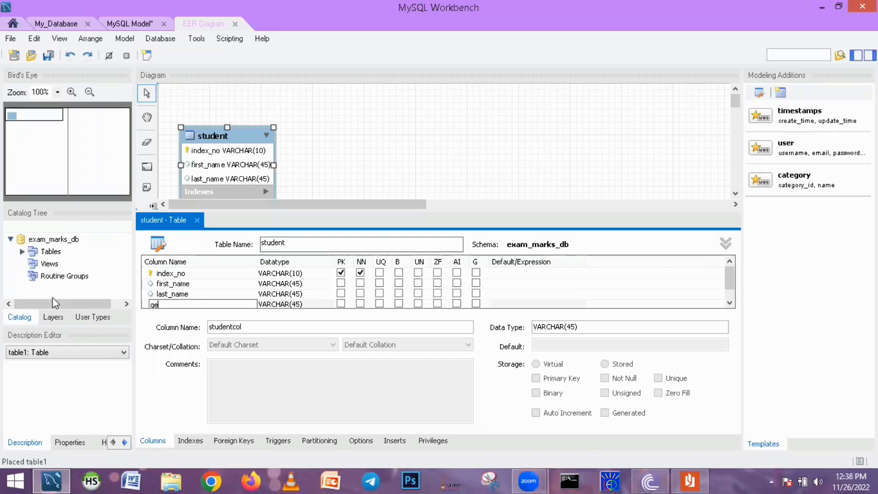
text(nder)
key(Return)
double_click(302, 295)
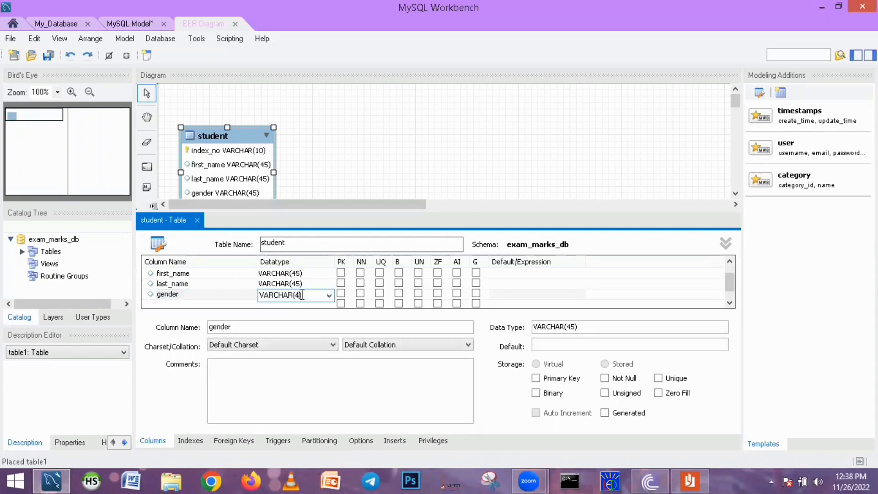
text(10)
key(Return)
Add a contact_no column with datatype VARCHAR(10)
text(contacty)
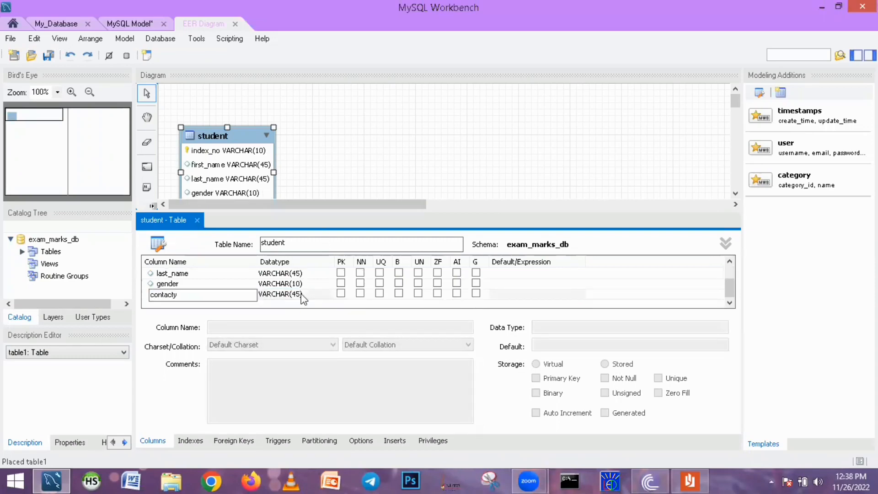
key(BackSpace)
text(_no)
key(Return)
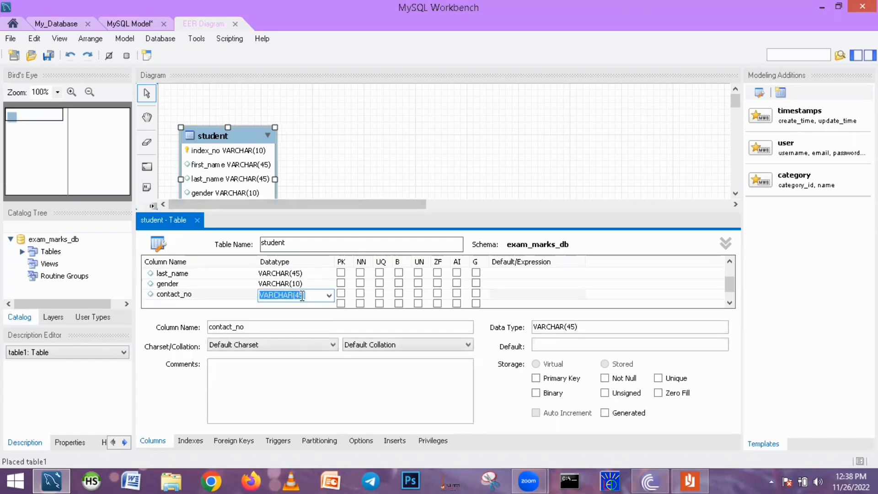
double_click(302, 295)
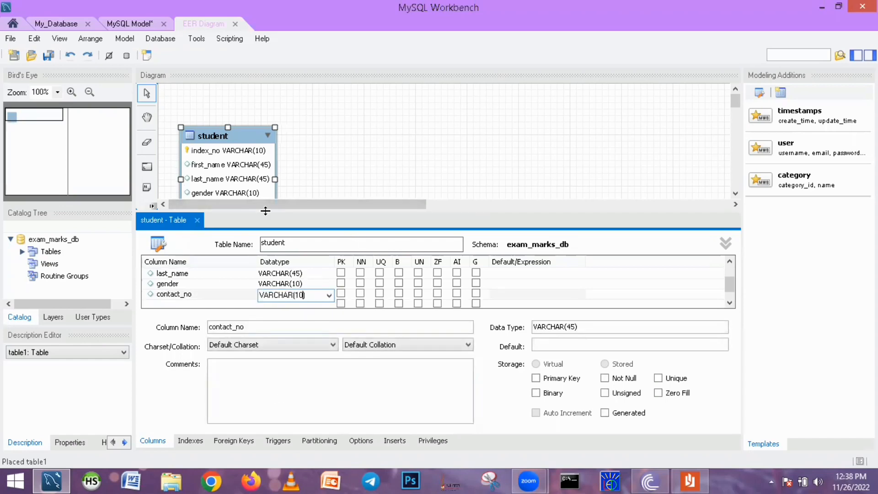
Close the table editor and move the student table toward the top centre of the diagram
click(196, 220)
click(195, 220)
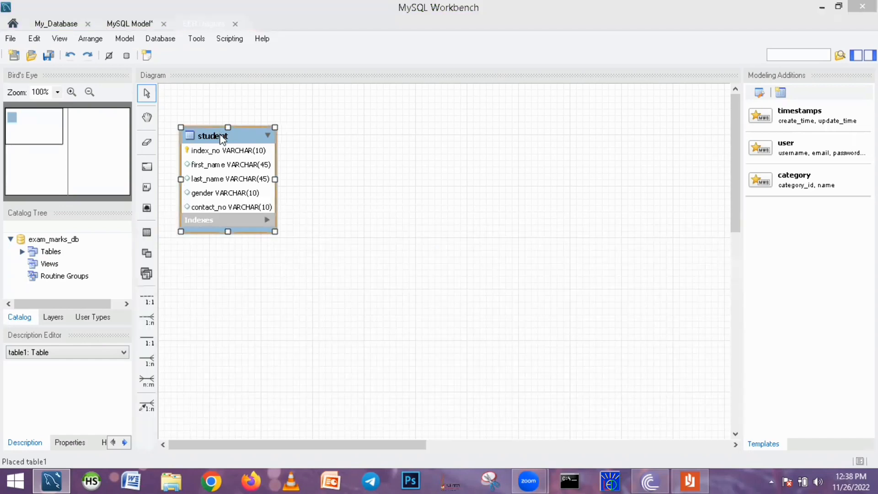
drag(220, 136, 686, 143)
drag(464, 111, 484, 113)
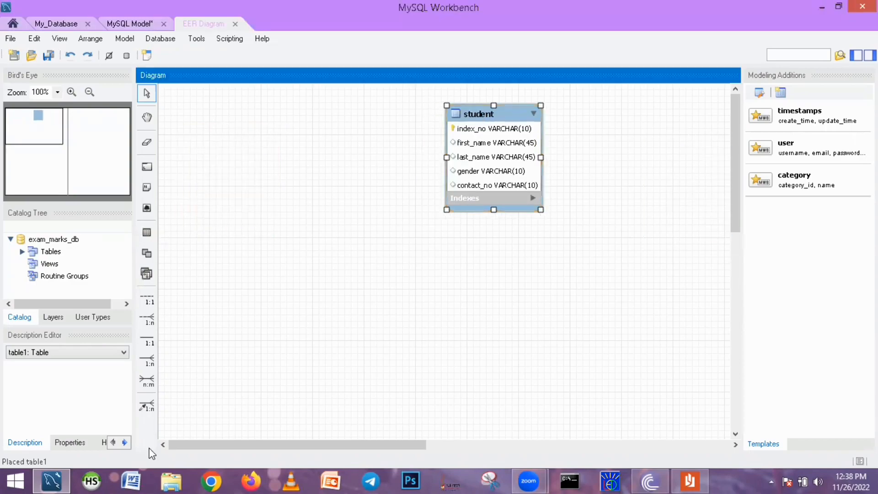
Review the table specifications in the question document
click(687, 479)
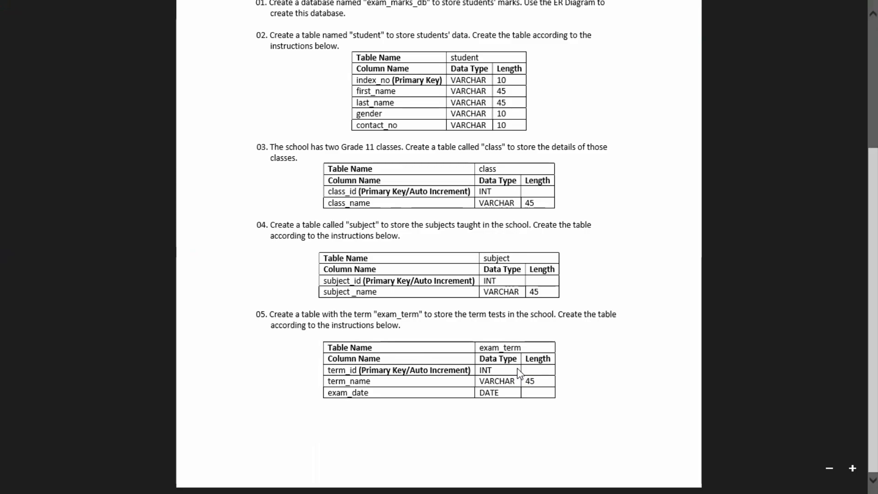
click(7, 480)
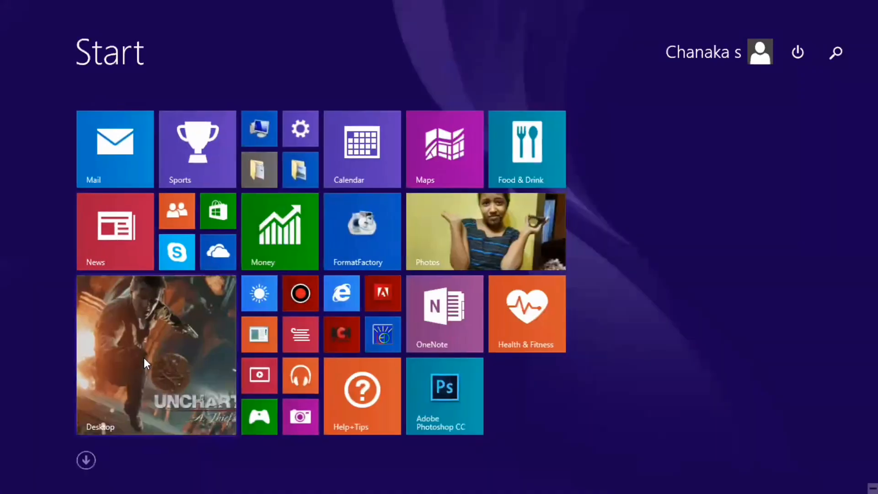
click(144, 359)
Place a new table on the diagram left of student and name it class
click(147, 232)
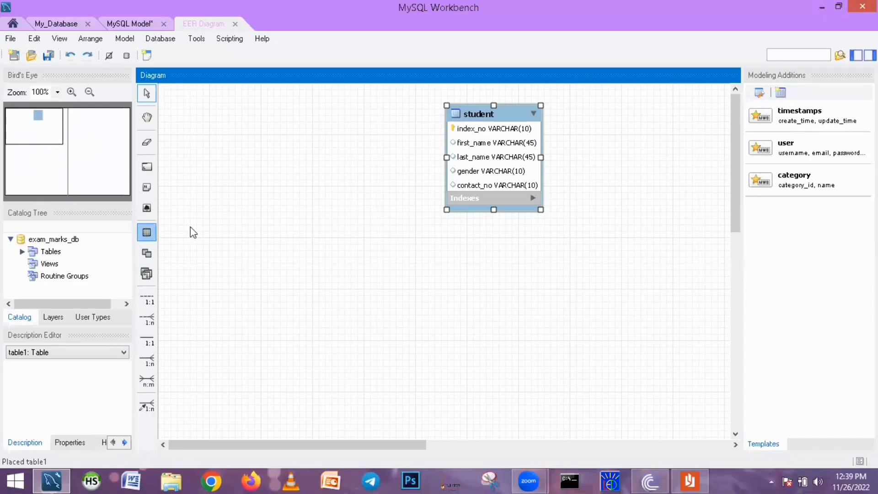
click(309, 198)
double_click(309, 198)
text(c)
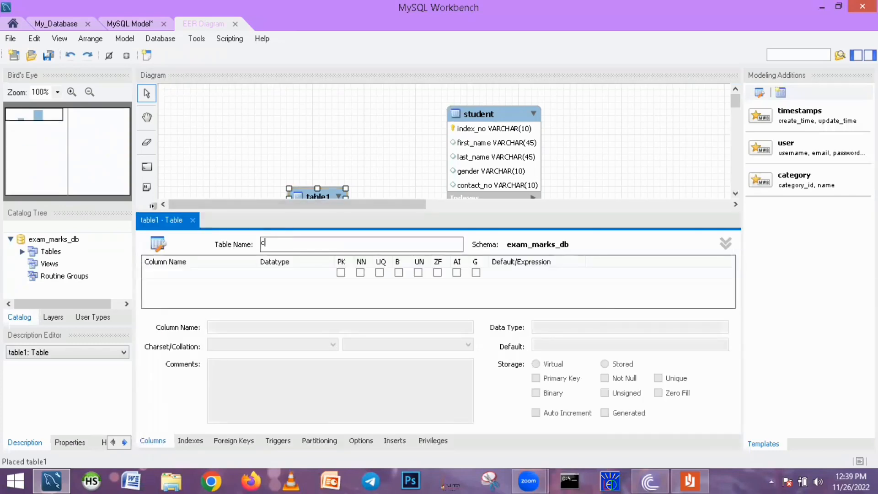
text(lass)
key(Return)
Add a class_id column as primary key with auto increment
double_click(159, 275)
text(class)
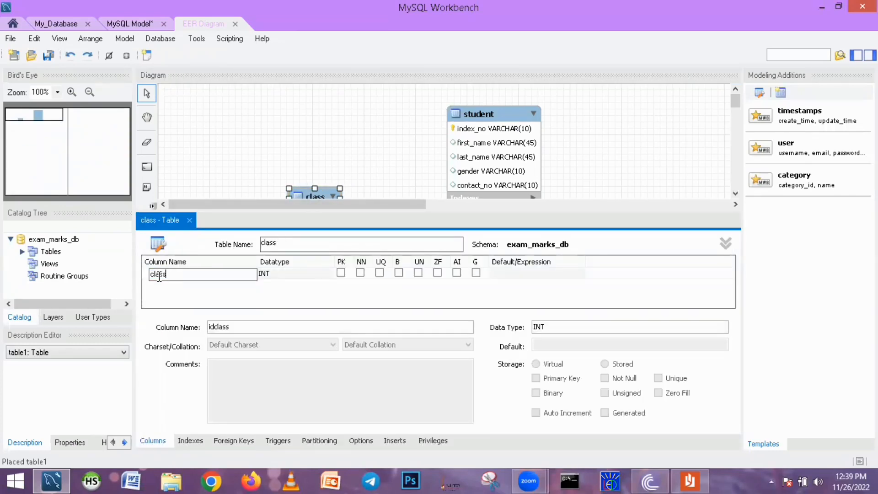
text(_id)
key(Tab)
click(457, 273)
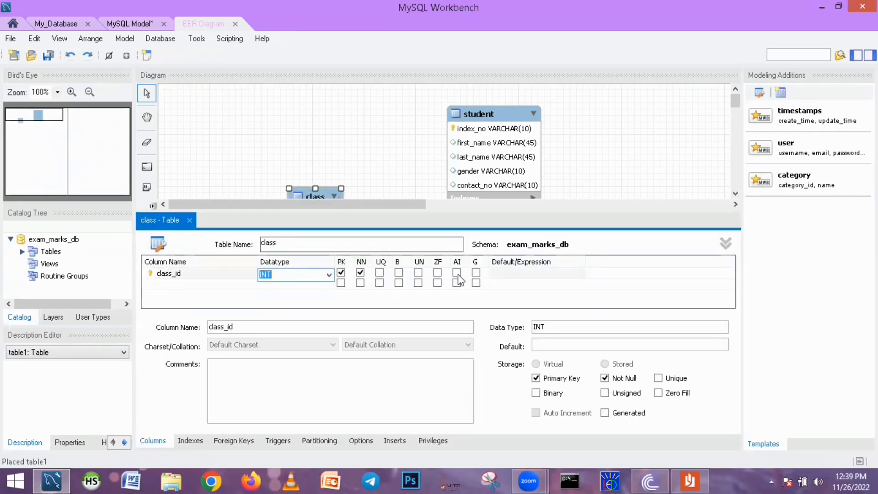
Add a class_name column and close the class table editor
double_click(165, 284)
text(class)
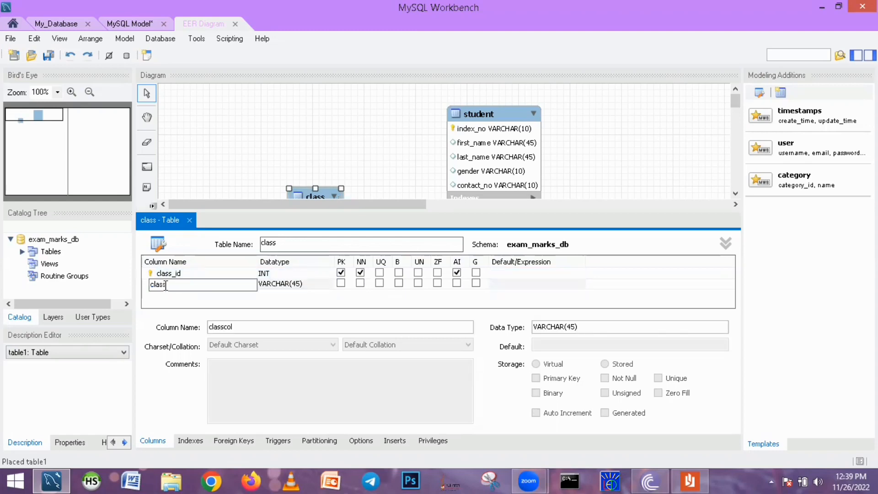
text(_name)
key(Tab)
click(189, 220)
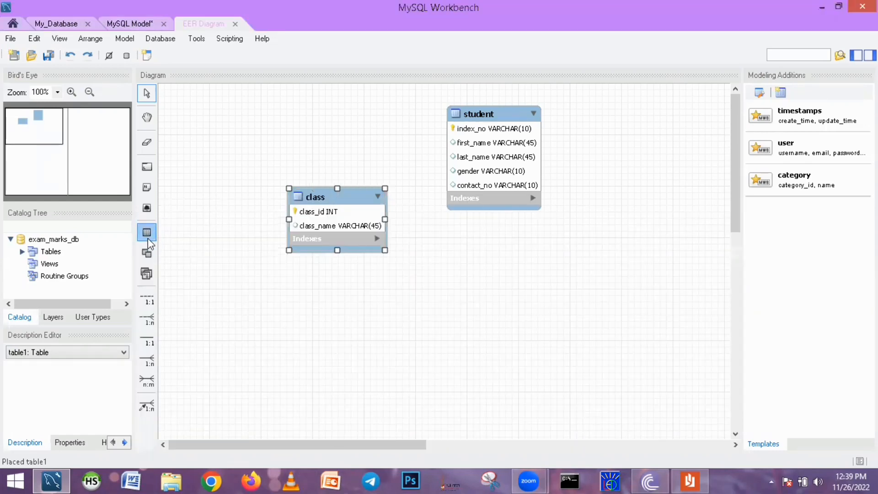
Place another table on the diagram and name it subject
click(446, 297)
text(subject)
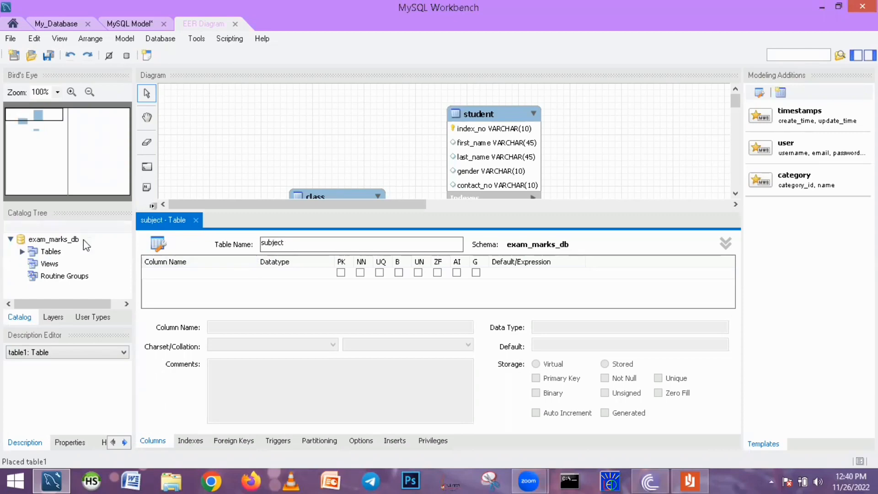
click(164, 274)
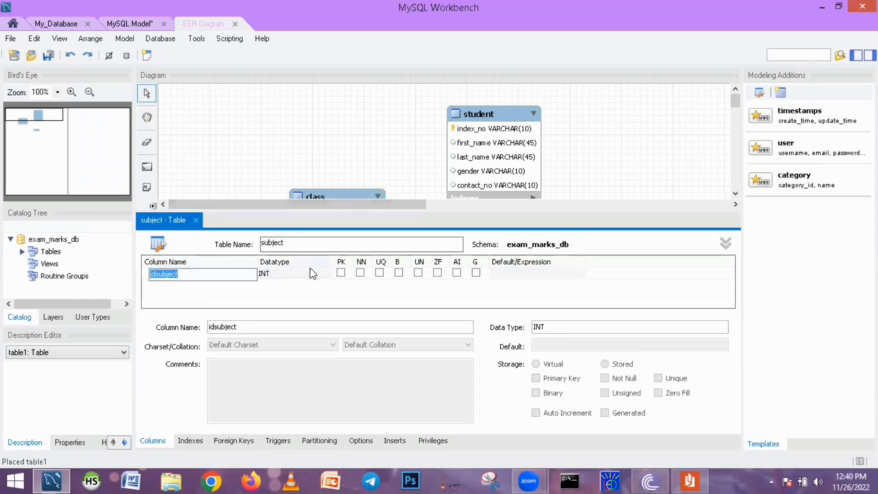
Add a subject_id column as primary key with auto increment
text(subject)
click(341, 272)
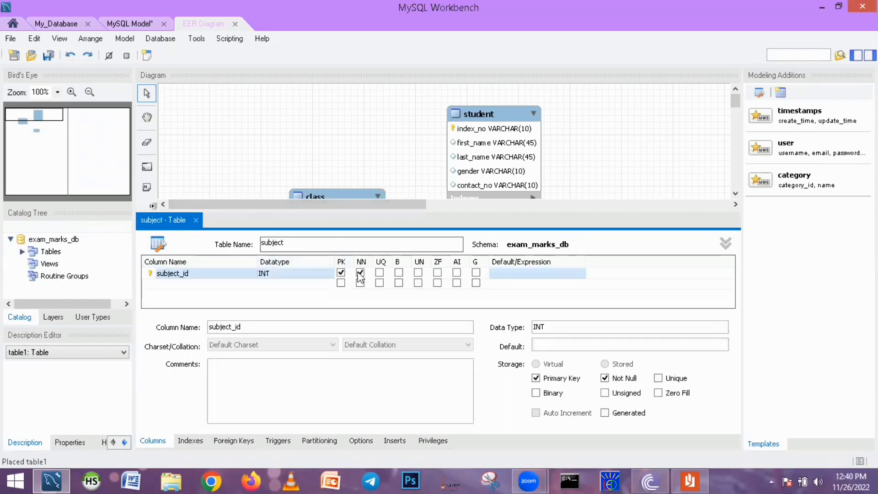
click(456, 272)
Add a subject_name column to the subject table
click(166, 284)
text(subject_name)
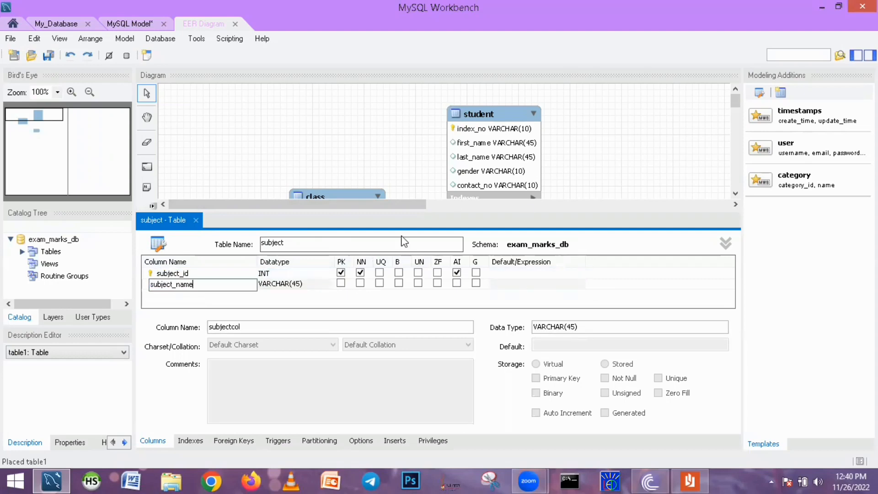
key(Return)
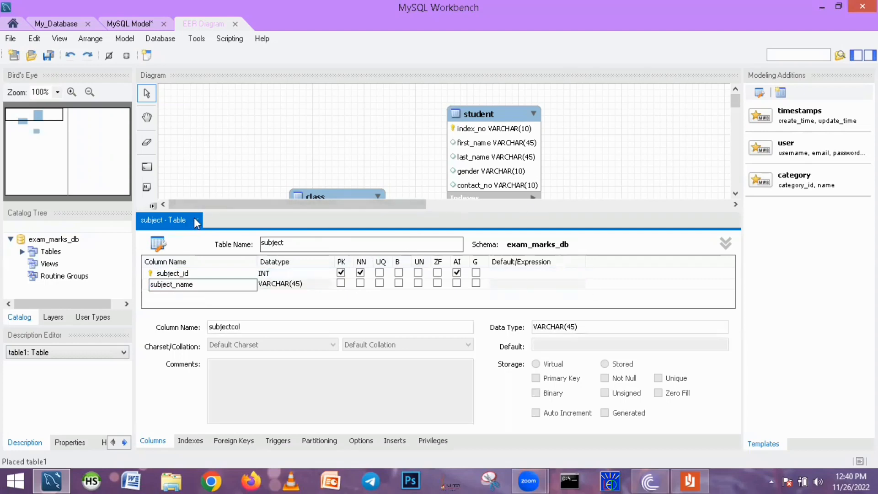
Close the table editor and move the class table up beside the student table
click(196, 220)
drag(321, 195, 347, 121)
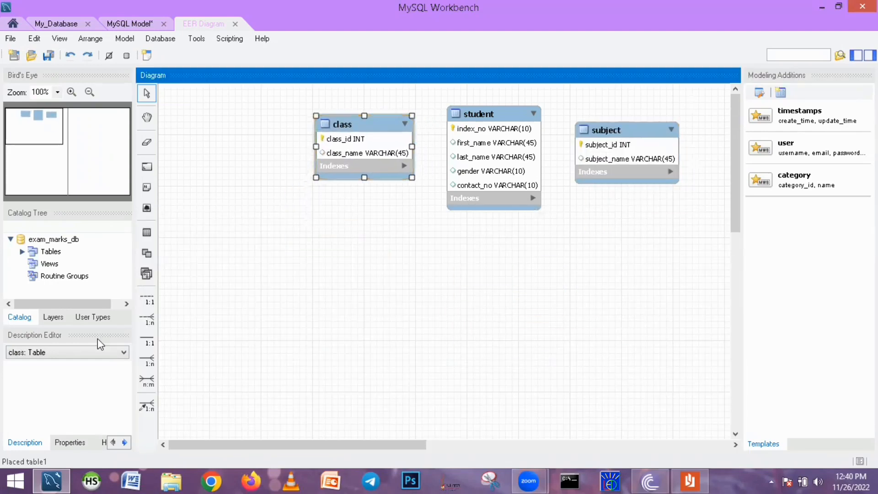
Place a new table left of the class table and name it exam_term
click(147, 232)
click(201, 153)
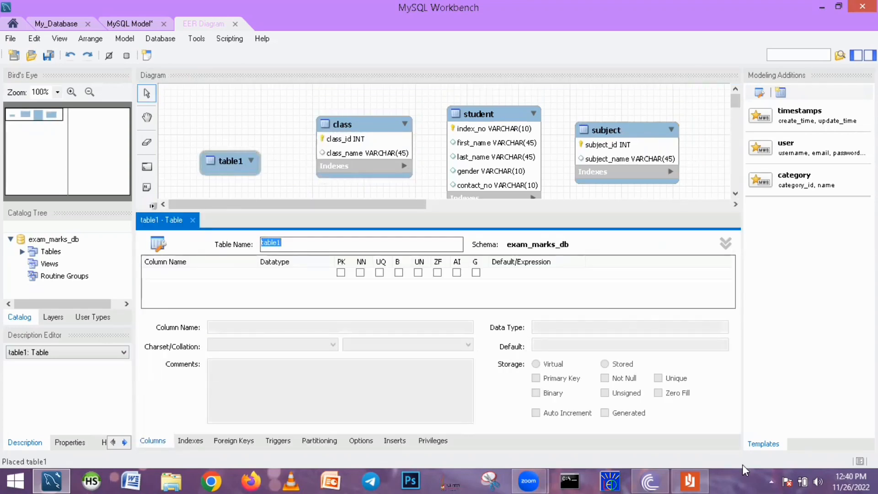
click(691, 481)
click(849, 6)
drag(221, 170, 222, 171)
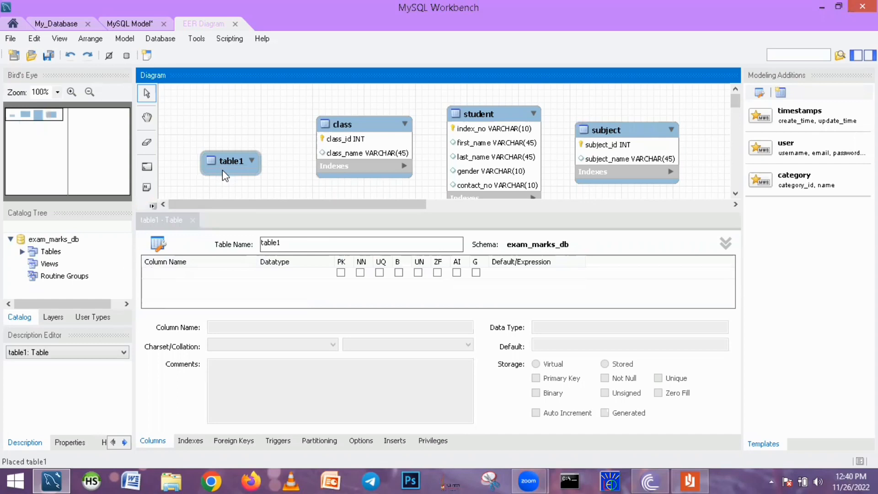
double_click(291, 242)
text(exam_term)
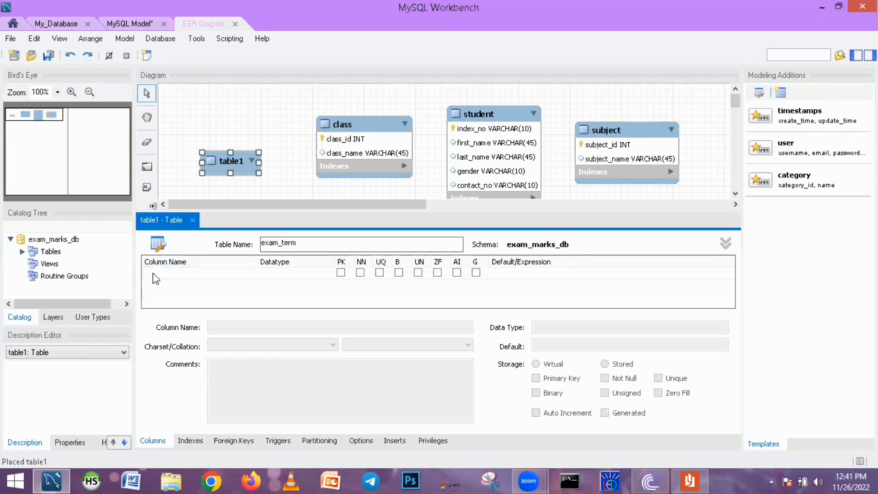
Add a term_id column as primary key with auto increment to exam_term
double_click(178, 273)
text(term_id)
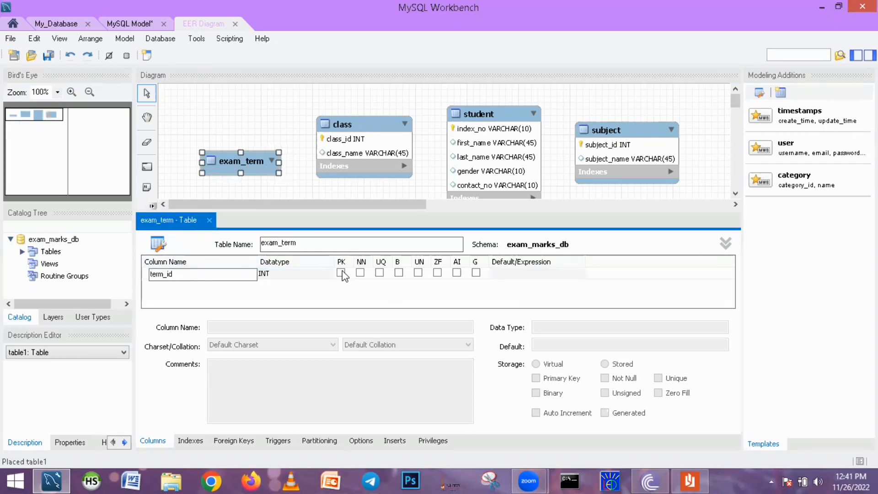
click(690, 481)
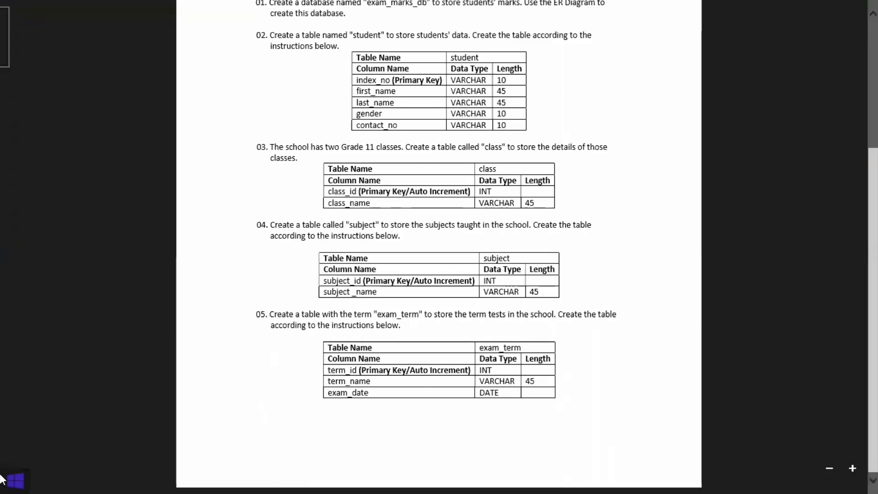
click(2, 480)
click(289, 291)
click(341, 273)
click(457, 273)
Add an exam_term column and an exam_date column of type DATE to the exam_term table
double_click(168, 285)
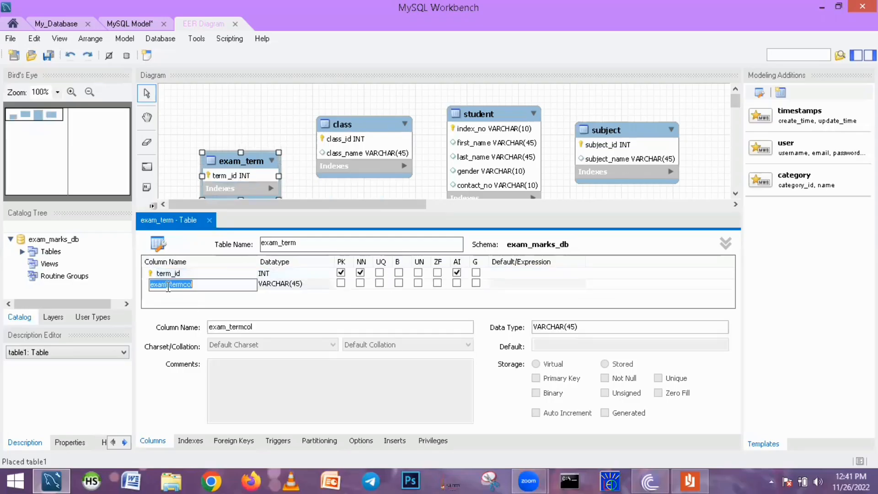
text(exam_term)
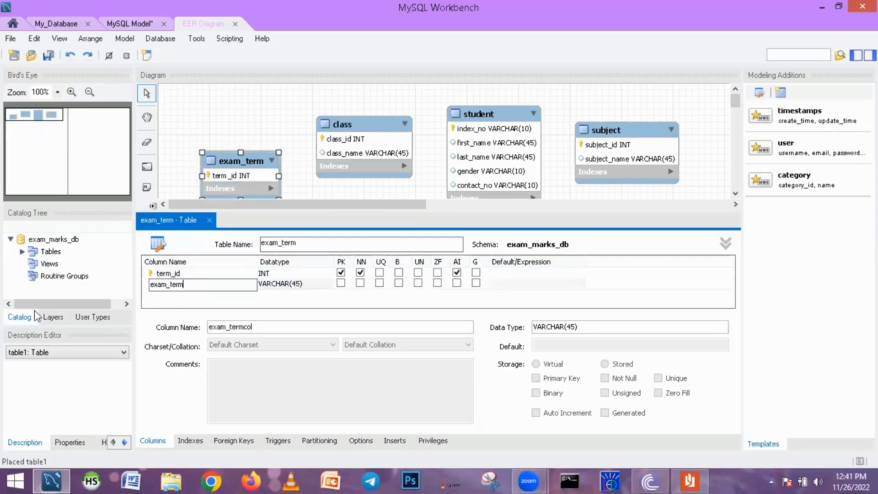
double_click(152, 296)
text(exam_date)
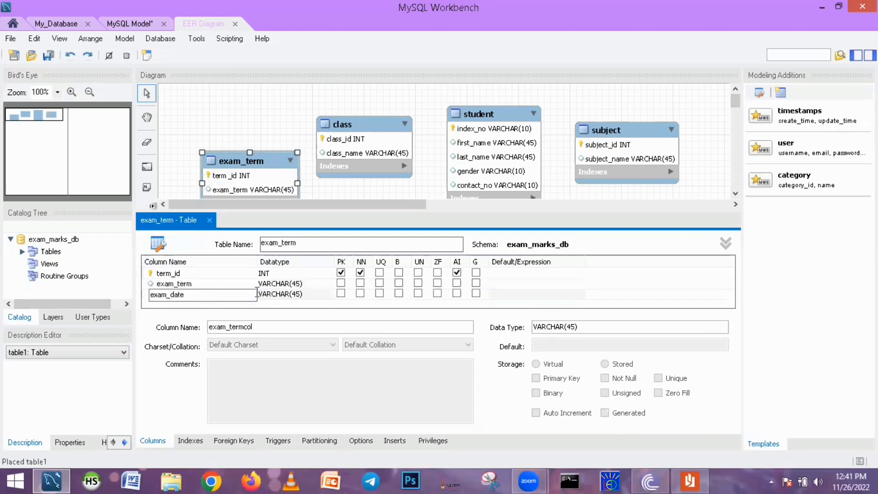
click(256, 292)
click(329, 295)
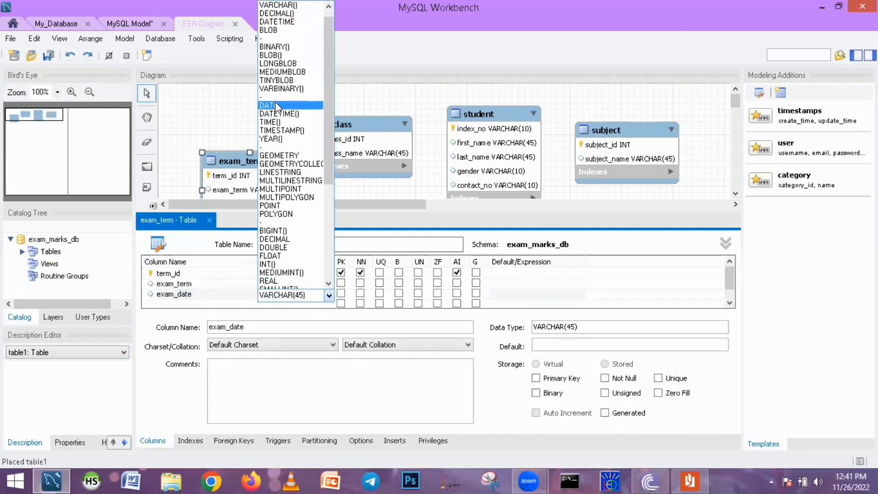
click(276, 106)
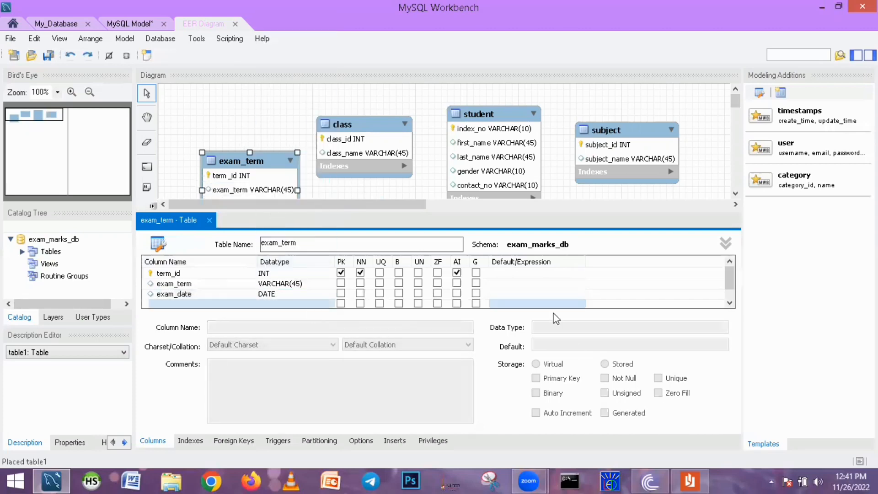
Close the table editor and rearrange the diagram with class below exam_term and student and subject to their right
click(209, 220)
drag(249, 161, 237, 127)
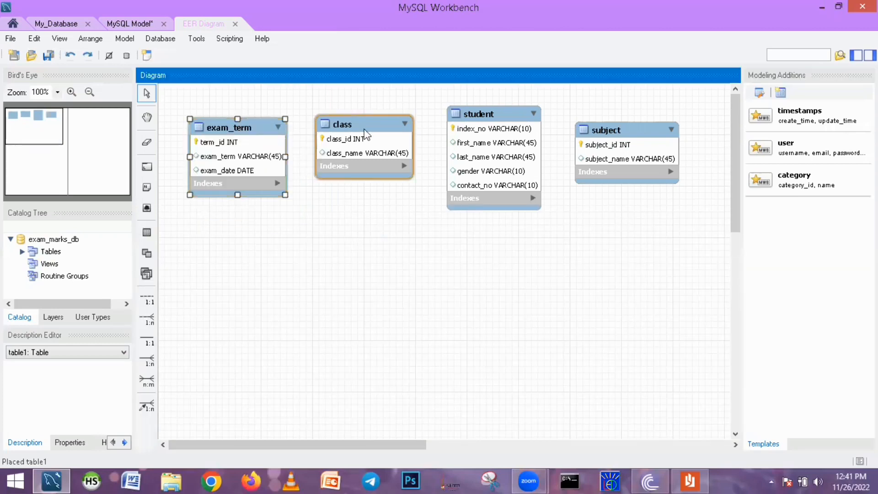
drag(365, 132, 360, 149)
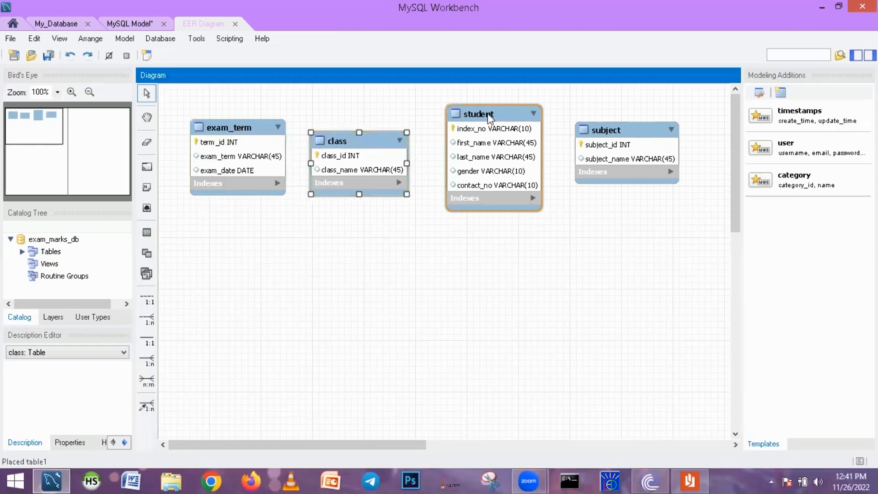
drag(489, 117, 485, 108)
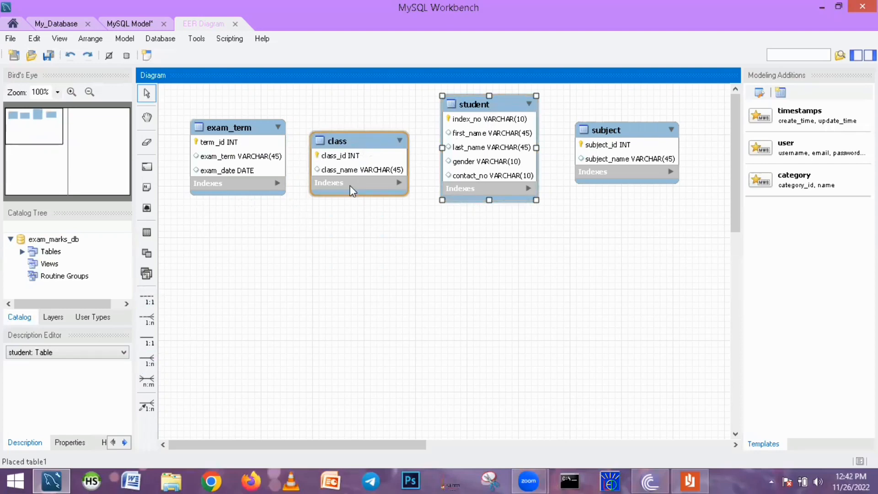
drag(357, 144, 240, 231)
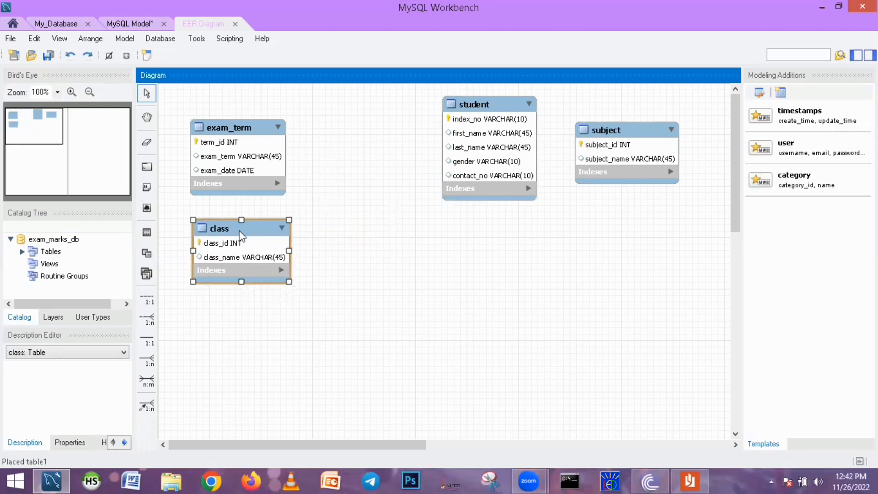
drag(479, 104, 375, 148)
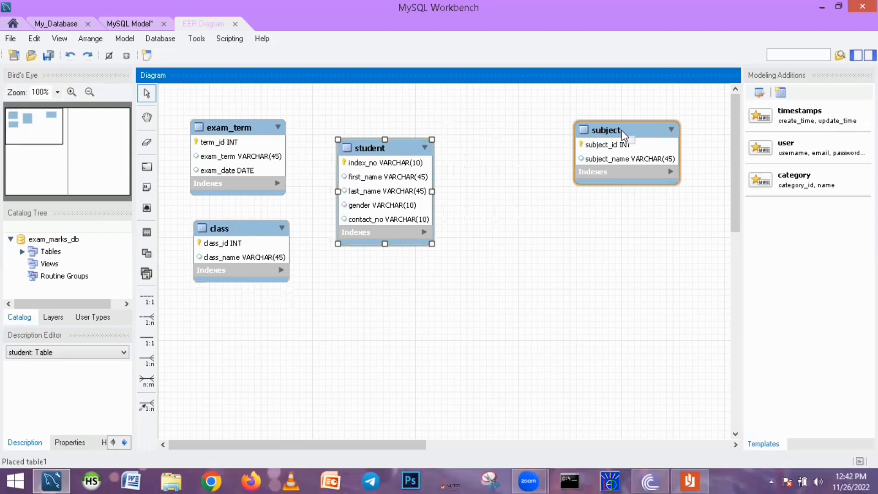
drag(621, 129, 517, 132)
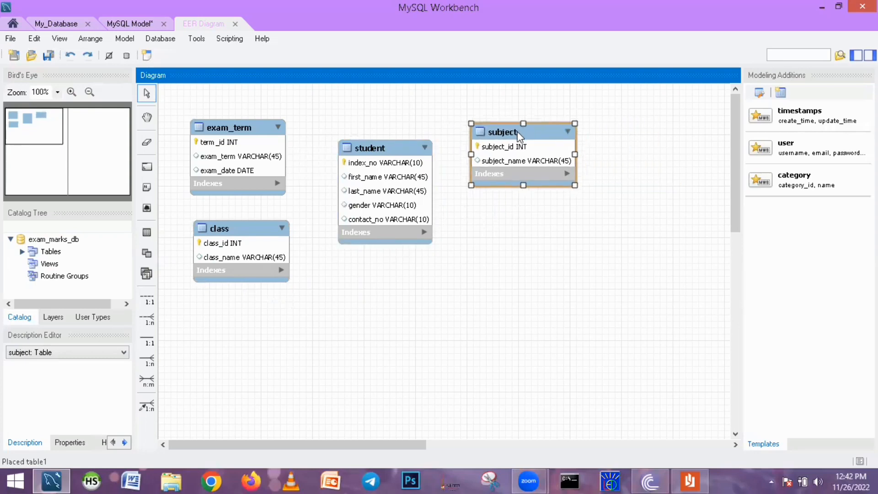
Save the model as Q16 in the DBMS\DBMS\Q16 folder on drive E:
key(alt)
key(alt)
key(alt)
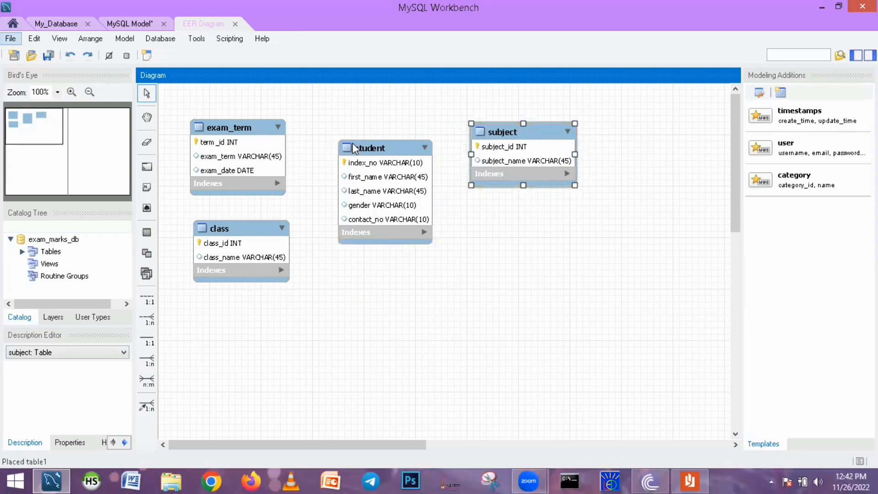
key(Down)
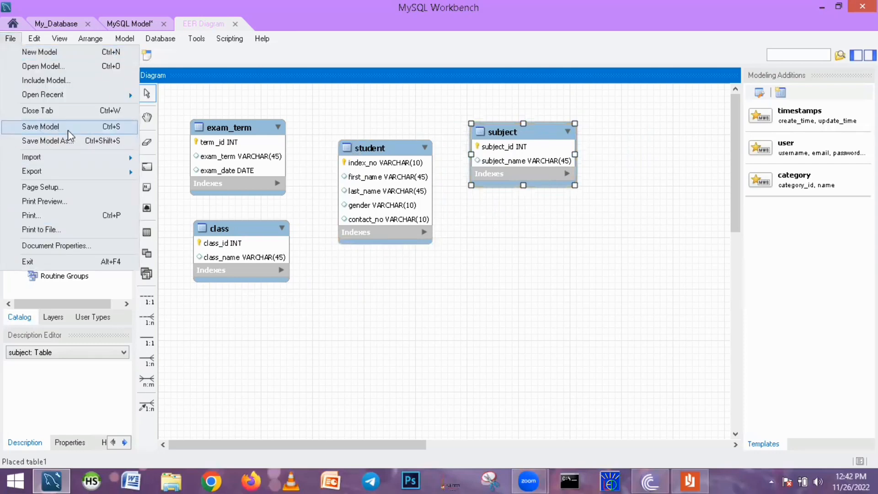
click(33, 130)
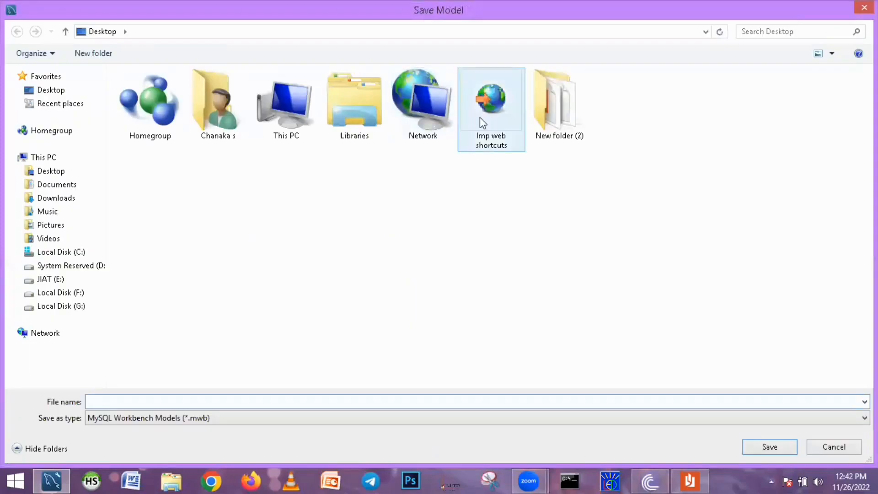
click(52, 279)
double_click(161, 137)
double_click(162, 136)
double_click(288, 290)
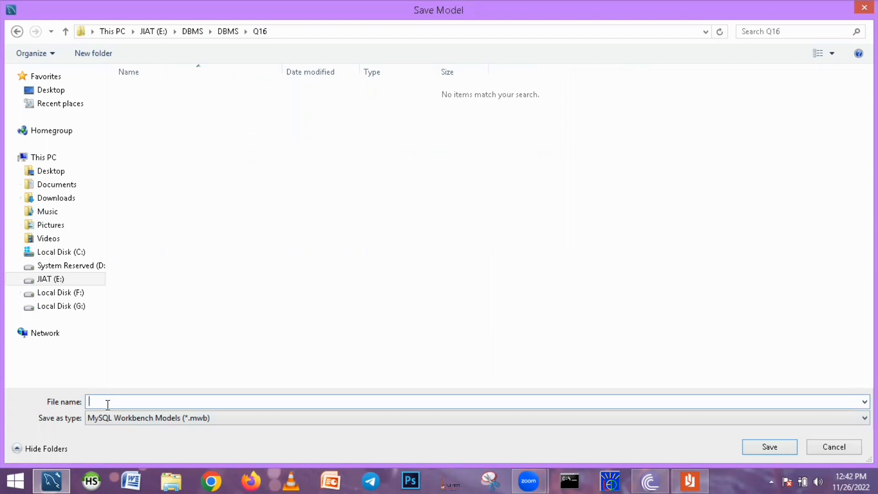
text(Q16)
click(770, 446)
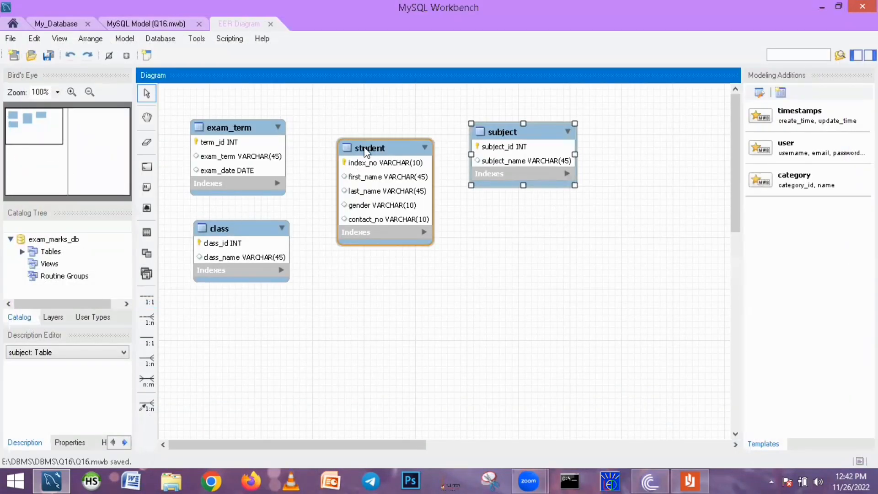
Nudge the student table slightly to the right in the diagram
mouse_move(366, 152)
mouse_down()
mouse_move(376, 196)
mouse_move(376, 150)
mouse_up()
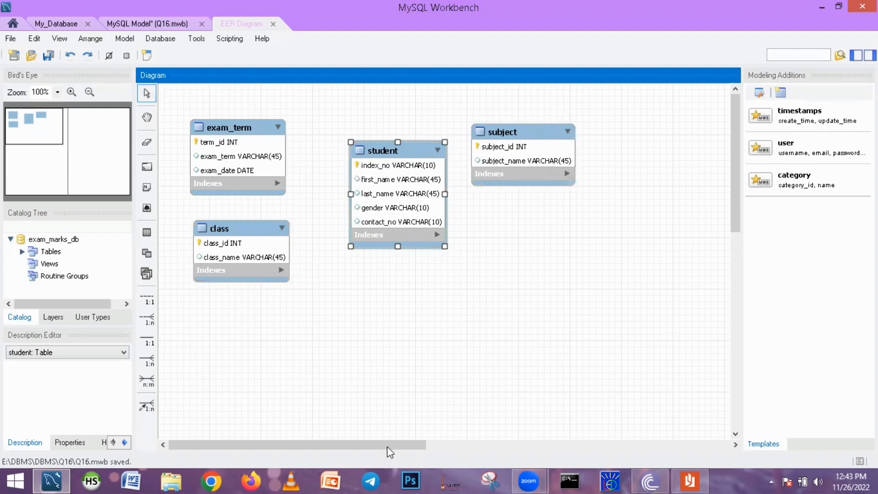
mouse_move(390, 452)
mouse_down()
mouse_move(533, 446)
mouse_move(393, 447)
mouse_up()
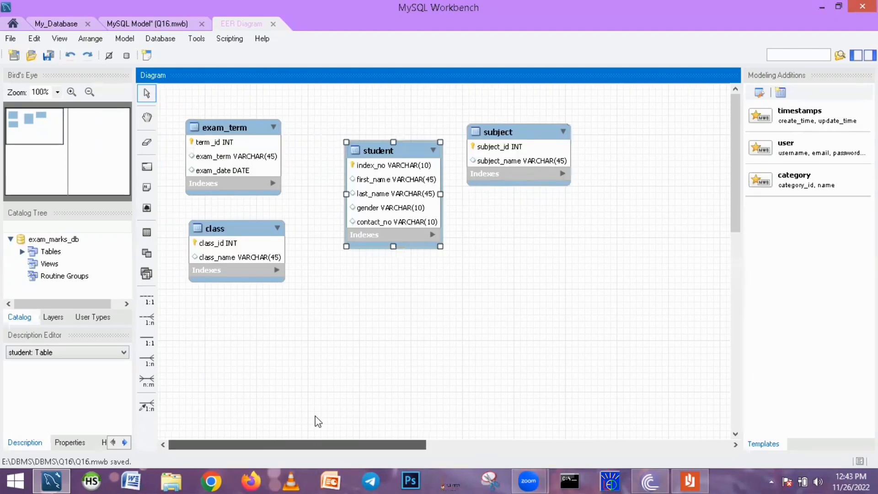